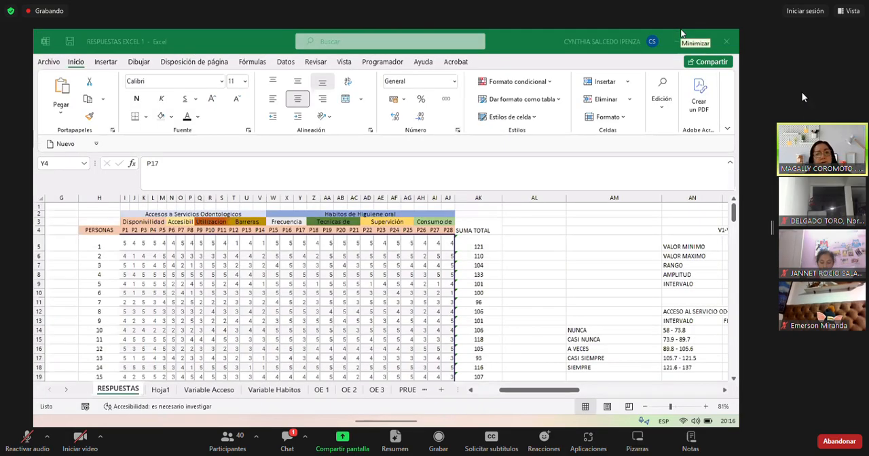
- Unmute the meeting microphone to speak and mute it again, twice
click(27, 437)
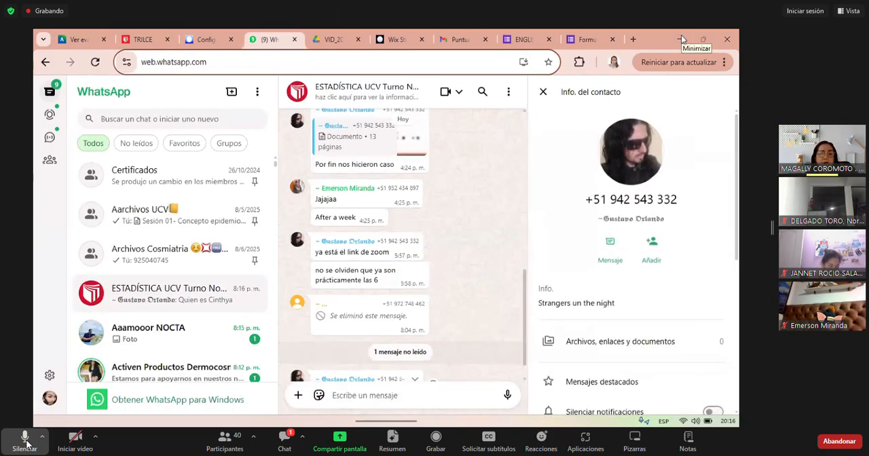
click(25, 440)
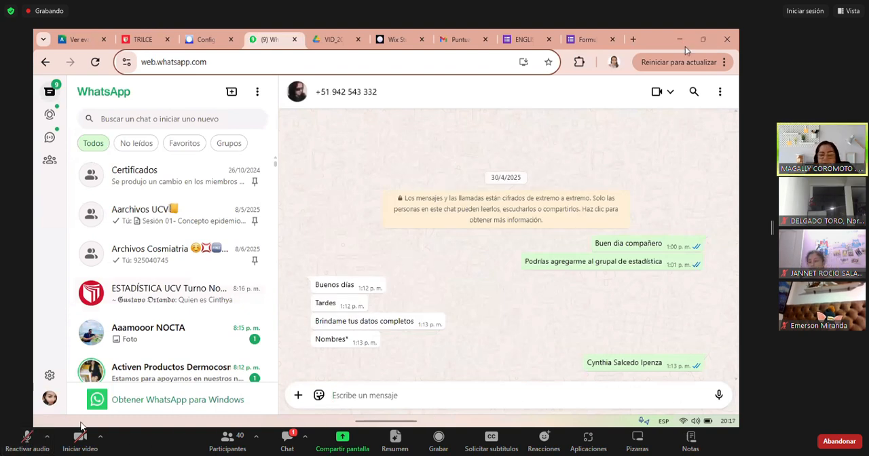
click(28, 441)
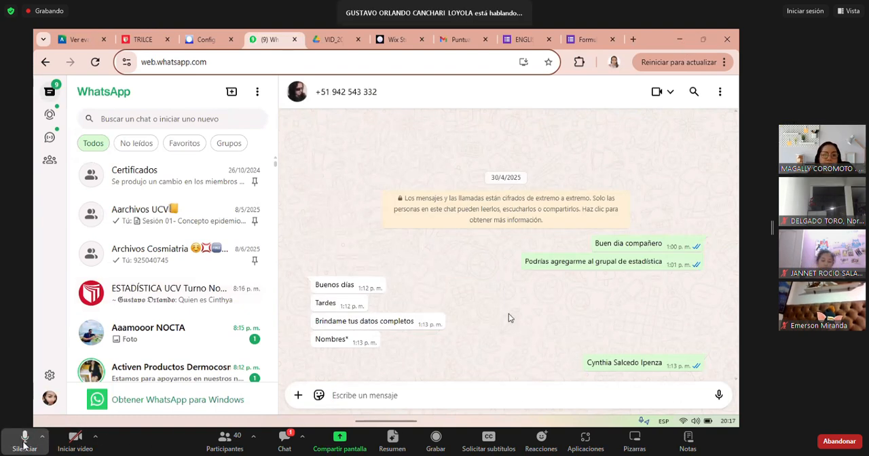
click(26, 441)
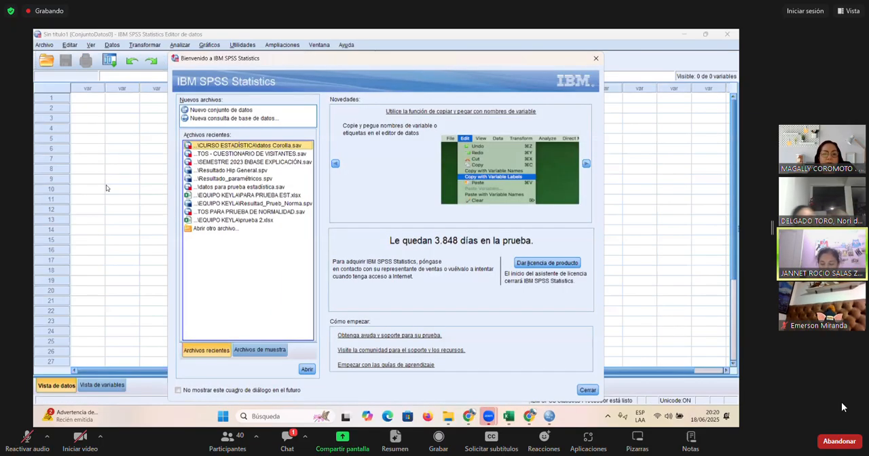
- Dismiss the SPSS welcome dialog and look over the empty variable view before returning to the data view
click(588, 389)
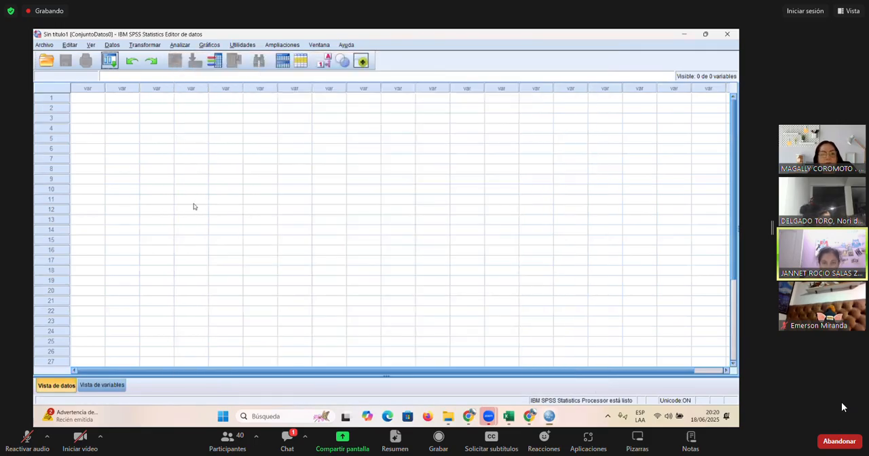
click(193, 201)
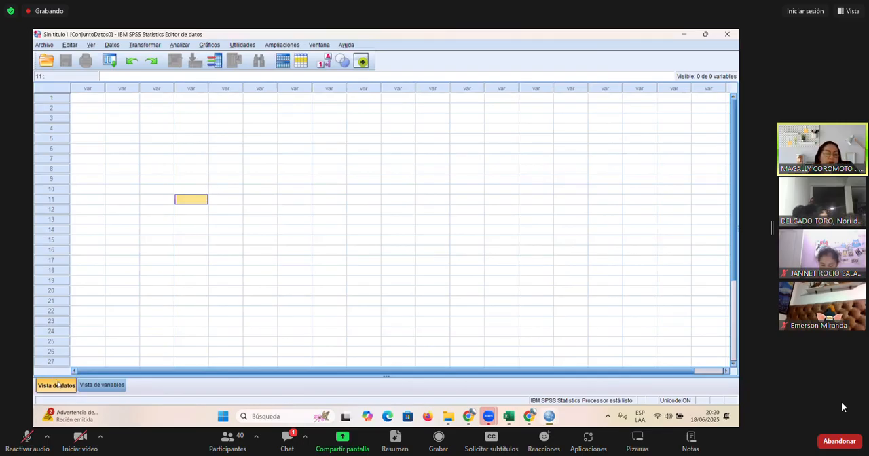
click(102, 385)
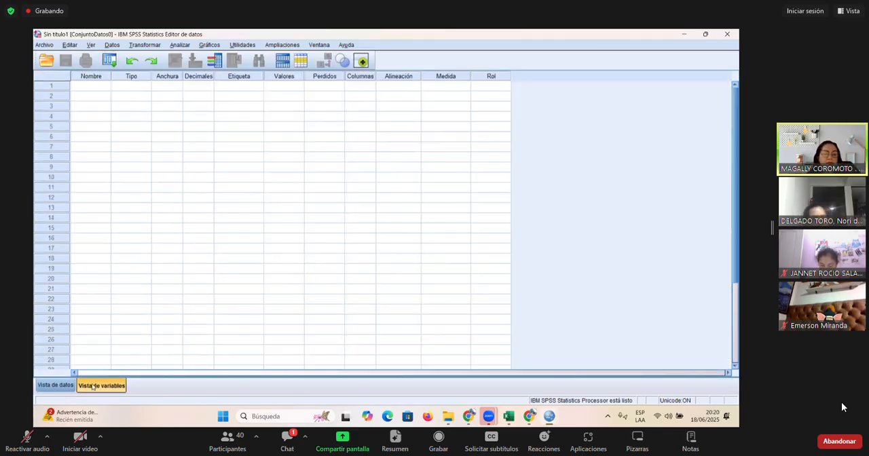
click(57, 386)
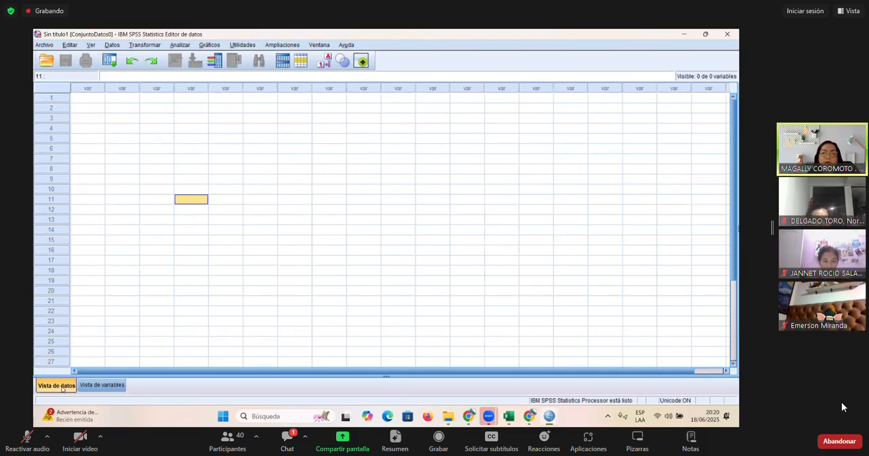
- Switch to the Excel workbook RESPUESTAS EXCEL 1 and examine the variable, dimension and item headers and the first two respondents' answer rows
click(509, 416)
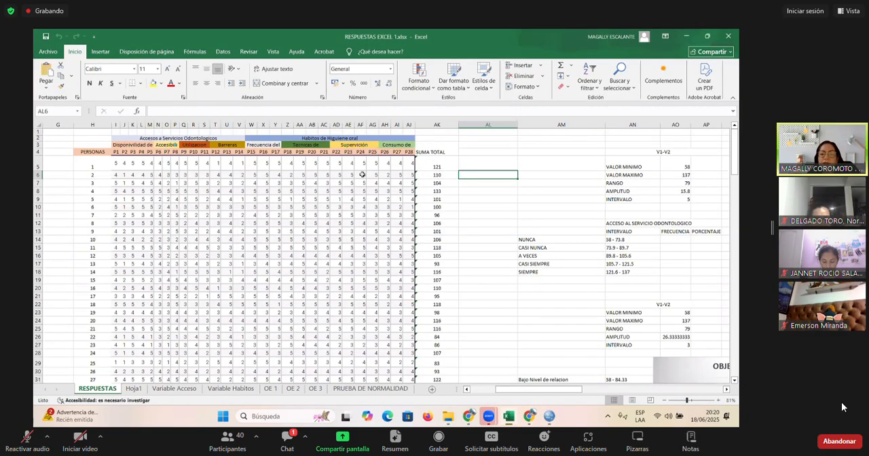
click(191, 183)
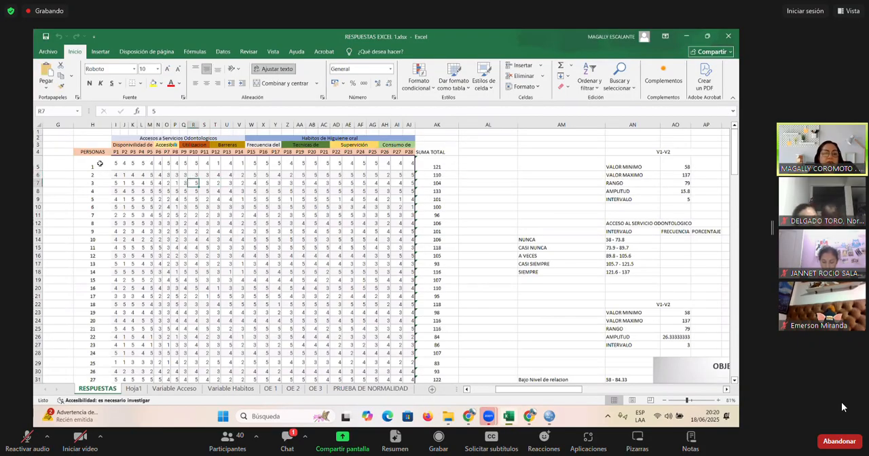
drag(99, 152, 381, 138)
click(273, 167)
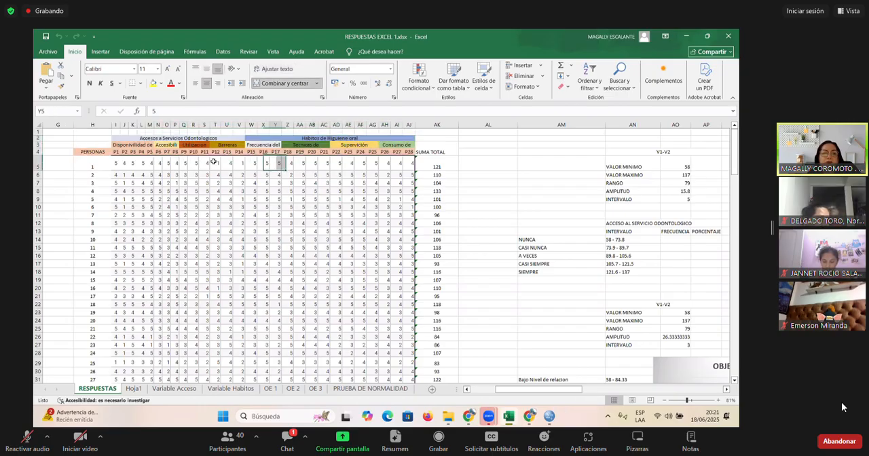
drag(172, 140, 407, 156)
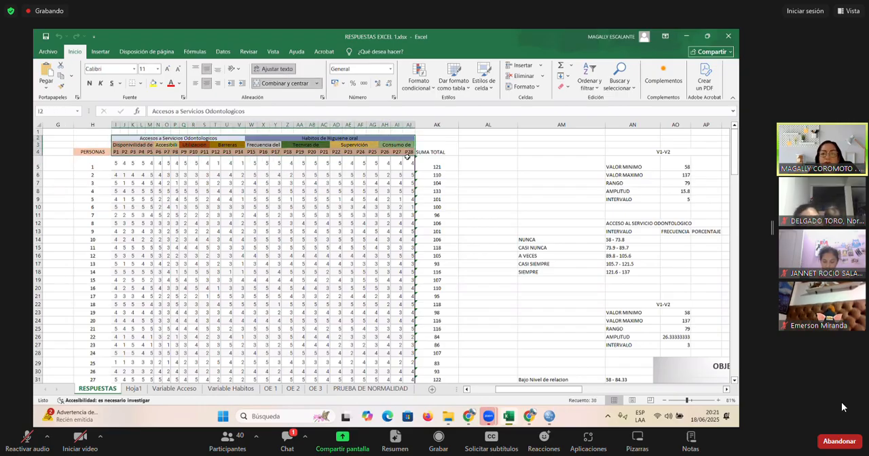
click(99, 165)
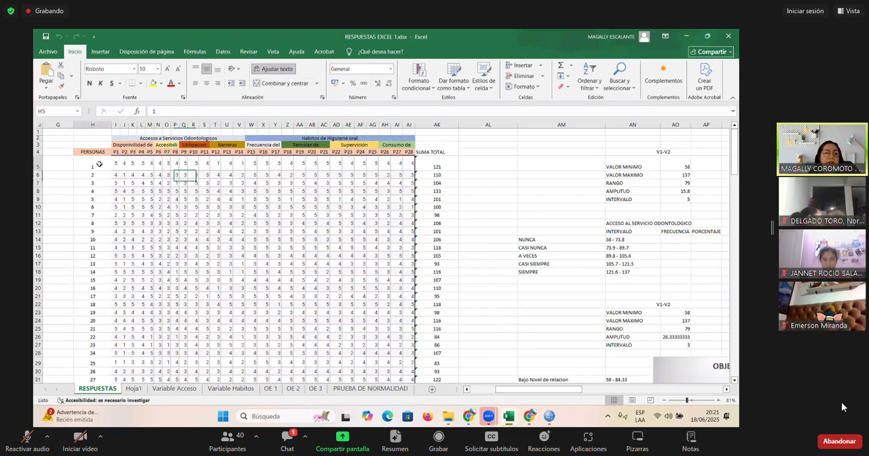
drag(99, 165, 378, 169)
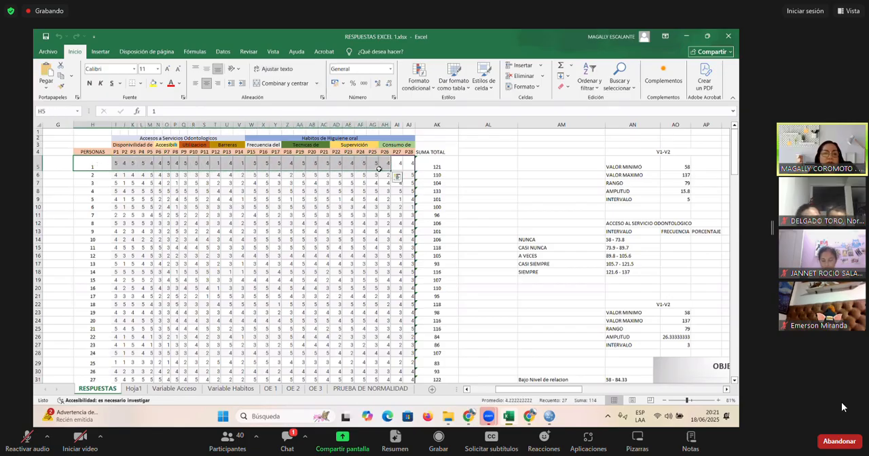
drag(104, 176, 409, 176)
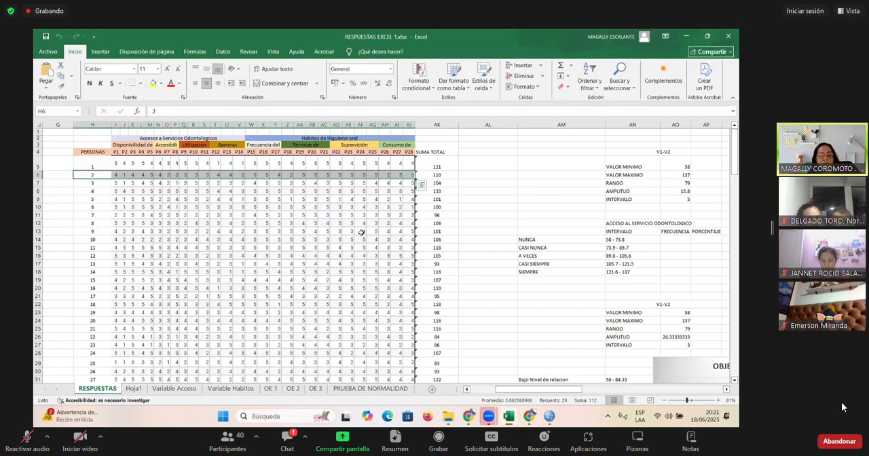
click(363, 236)
- Compare the PERSONAS column, answer block and header rows in Excel with the empty data and variable views in SPSS
key(alt+Tab)
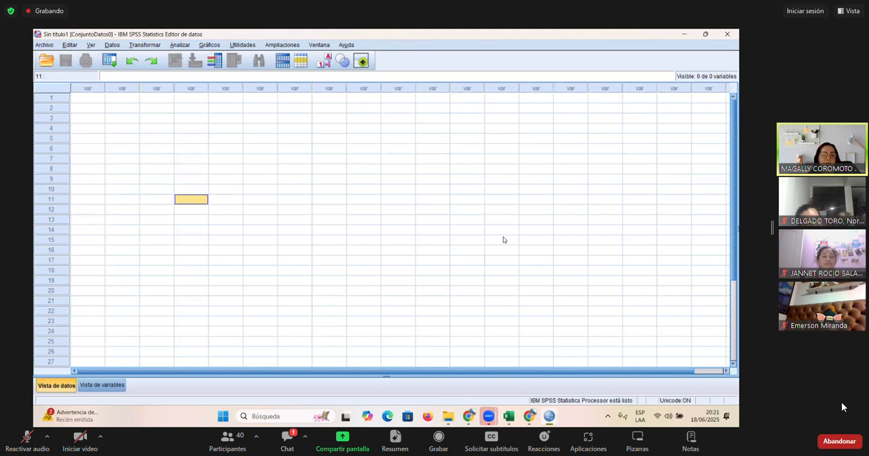
key(alt+Tab)
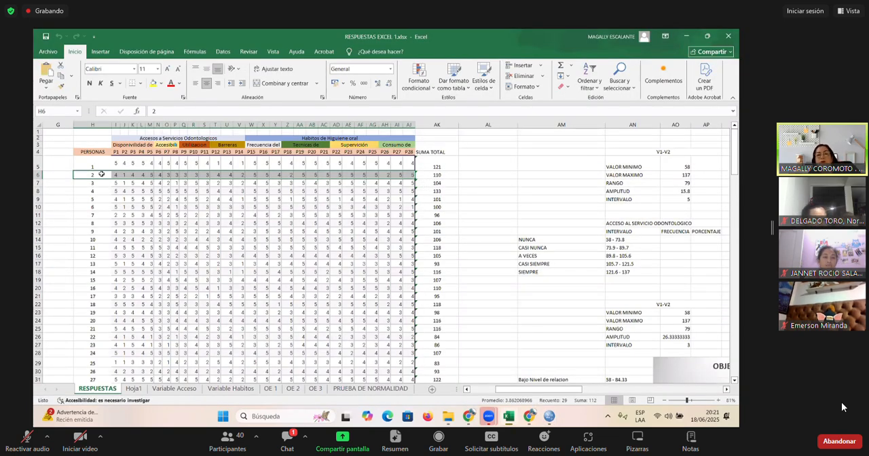
click(94, 164)
drag(94, 164, 84, 308)
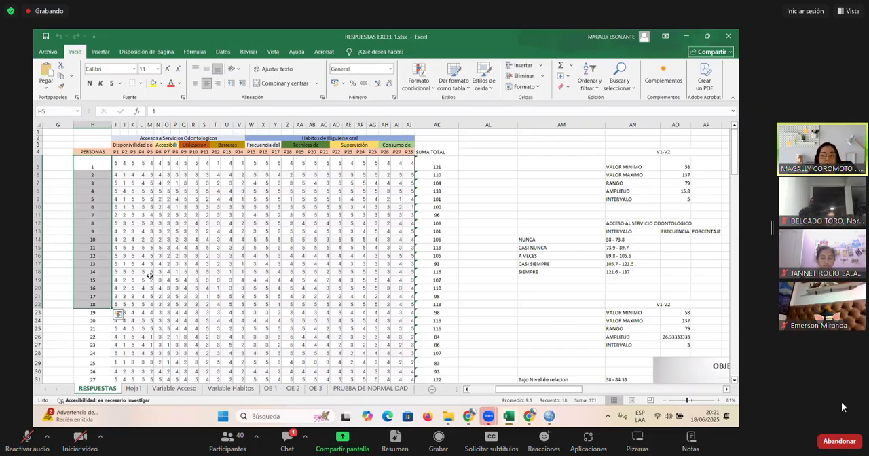
drag(116, 163, 411, 286)
click(91, 161)
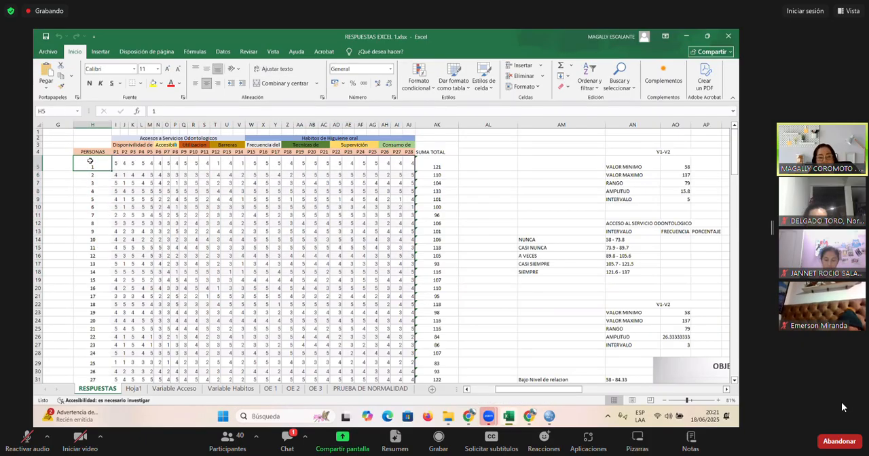
drag(123, 163, 241, 168)
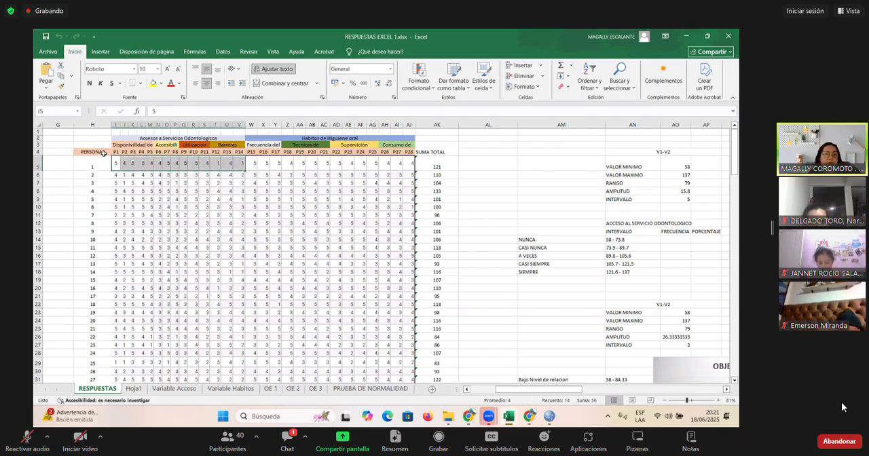
drag(103, 153, 354, 139)
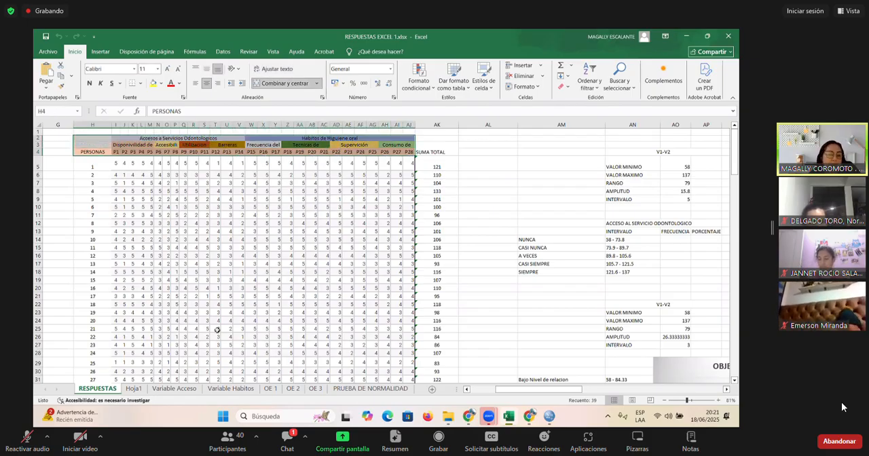
key(alt+Tab)
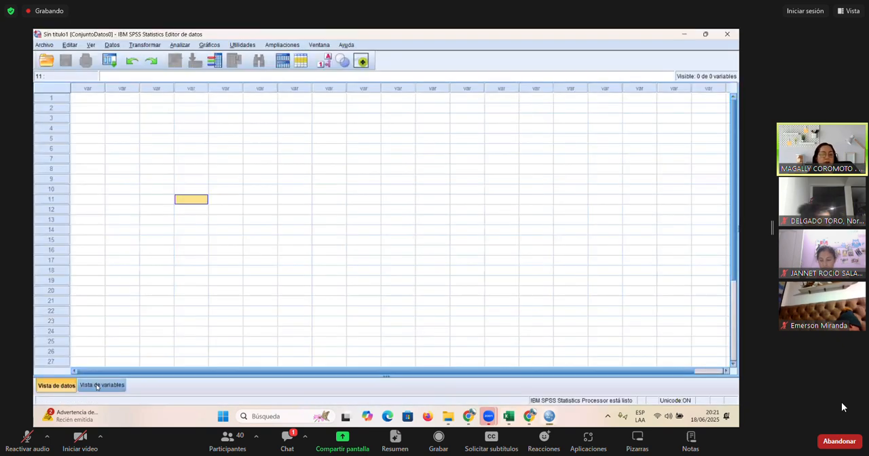
click(97, 386)
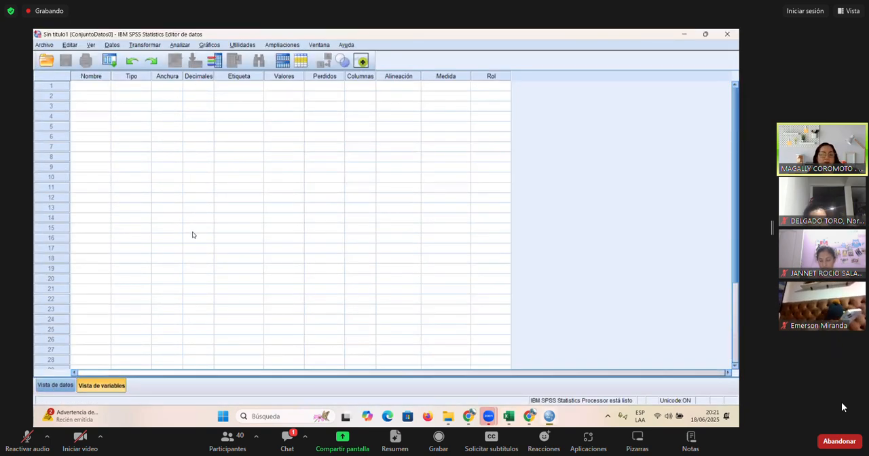
- Switch to Excel and copy the respondent numbers with all P1 to P28 answers, range H5:AJ182, without the headers
key(alt+Tab)
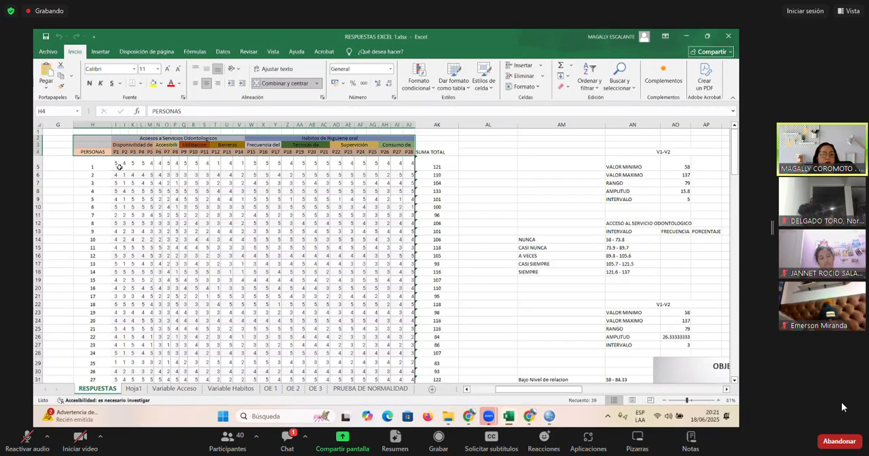
drag(96, 167, 406, 338)
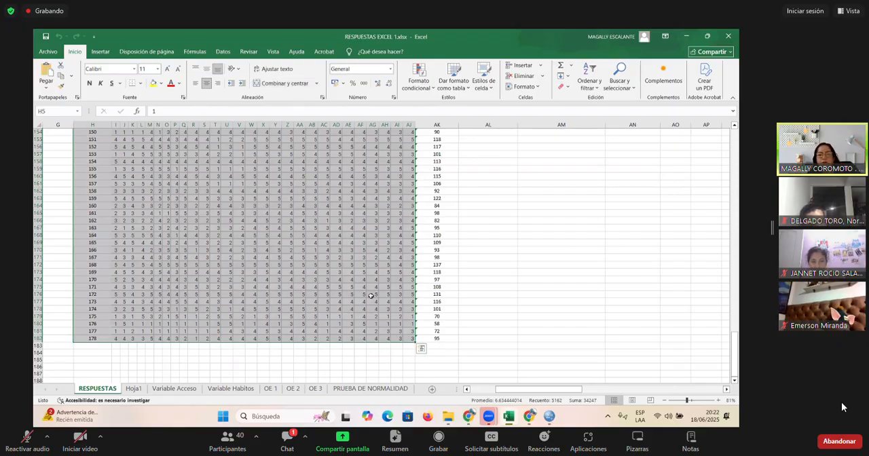
key(ctrl+c)
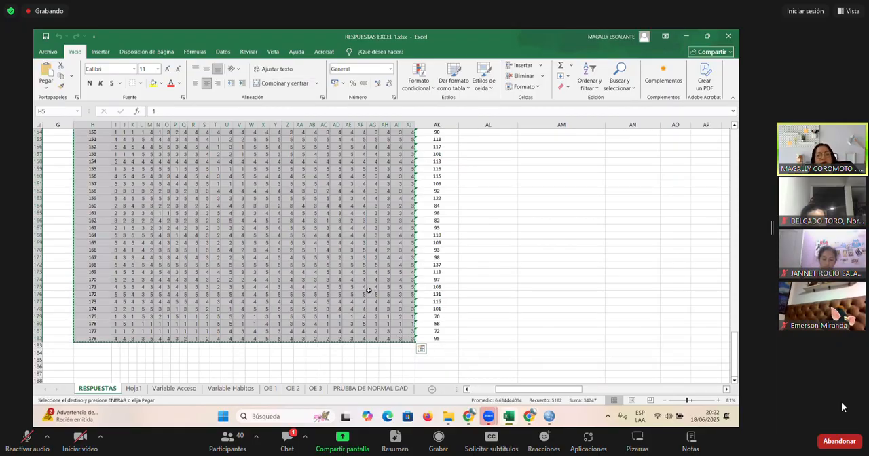
- Switch to SPSS and paste the copied answers into the data view, starting at row 1 of the first variable
key(alt+Tab)
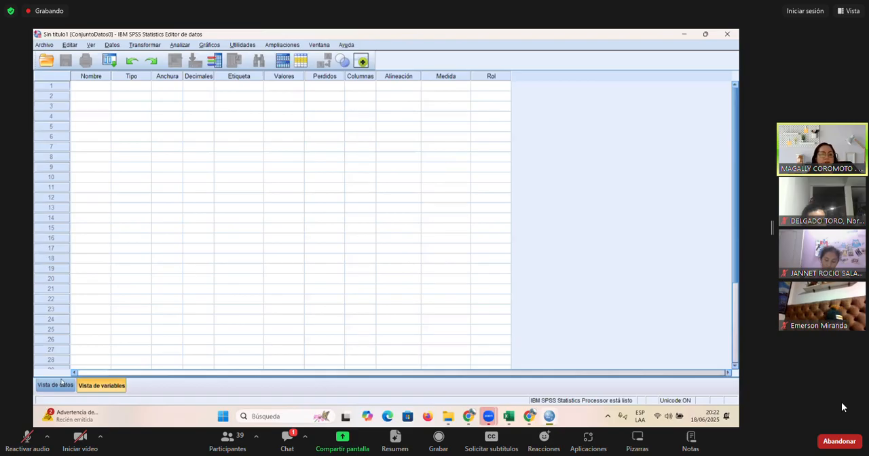
click(56, 385)
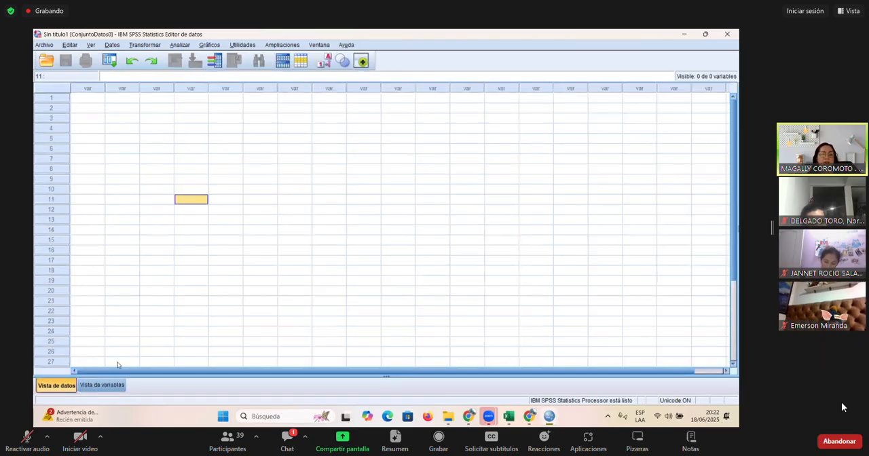
click(89, 97)
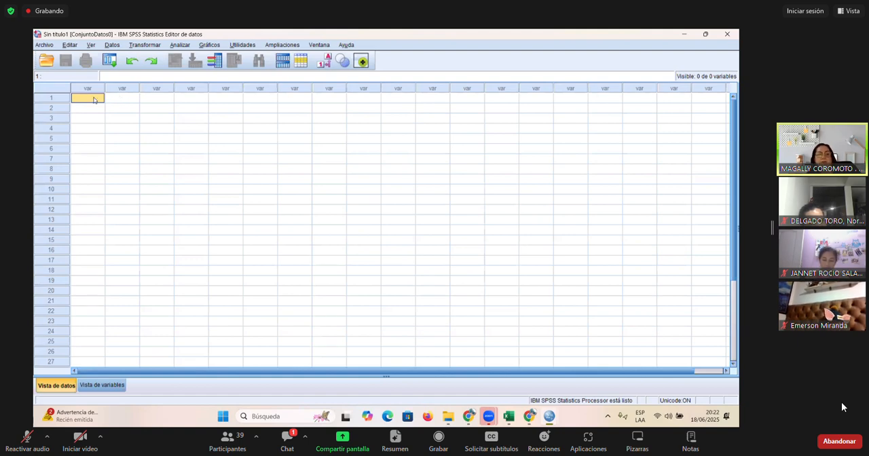
key(ctrl+v)
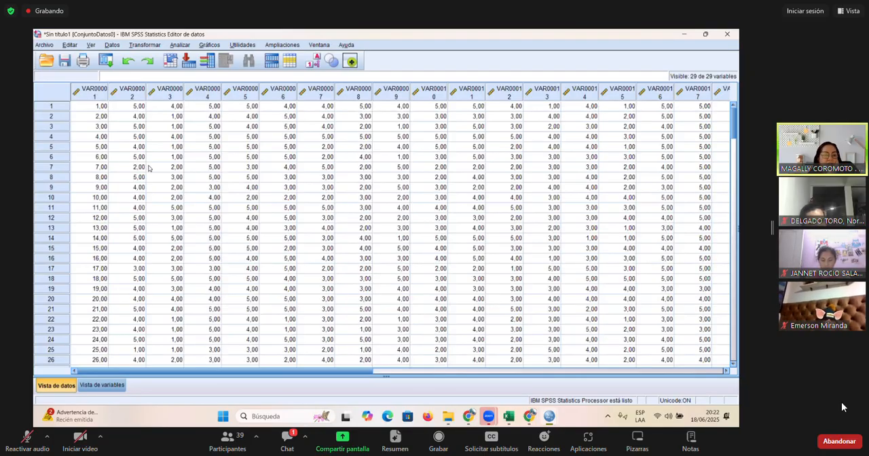
- Check the pasted data down to its last case and across to its last variable, and return to the first case
drag(734, 114, 739, 331)
scroll(104, 239, up, 7)
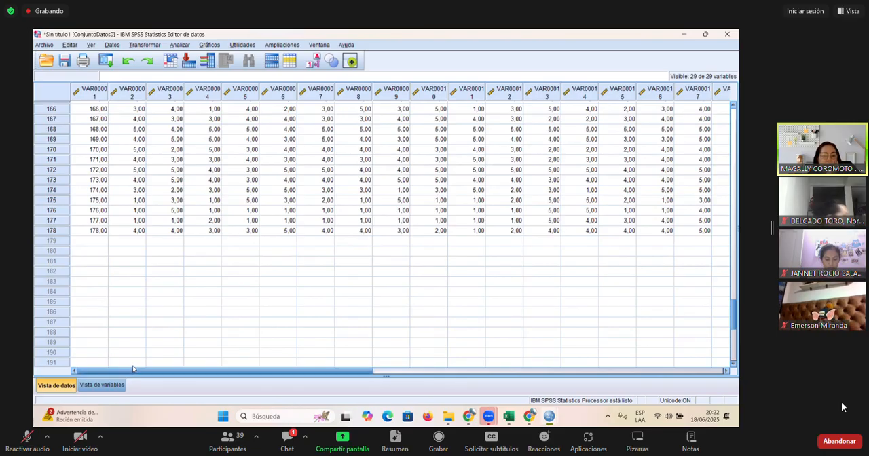
drag(133, 368, 423, 271)
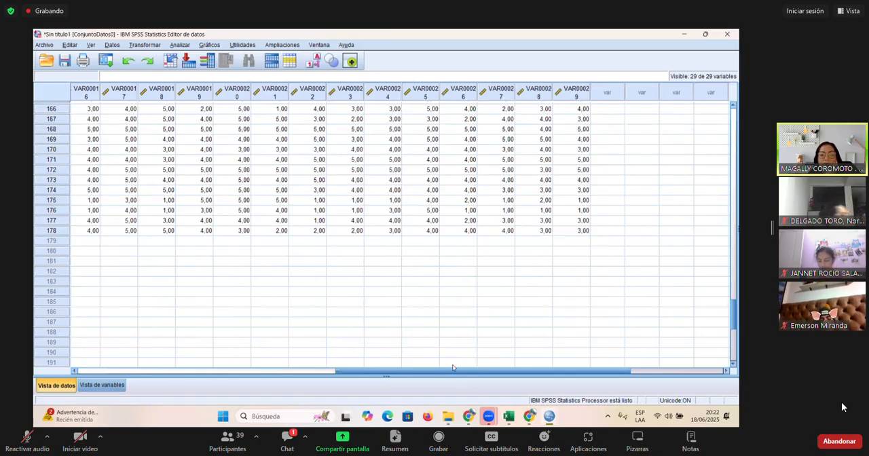
drag(453, 369, 153, 371)
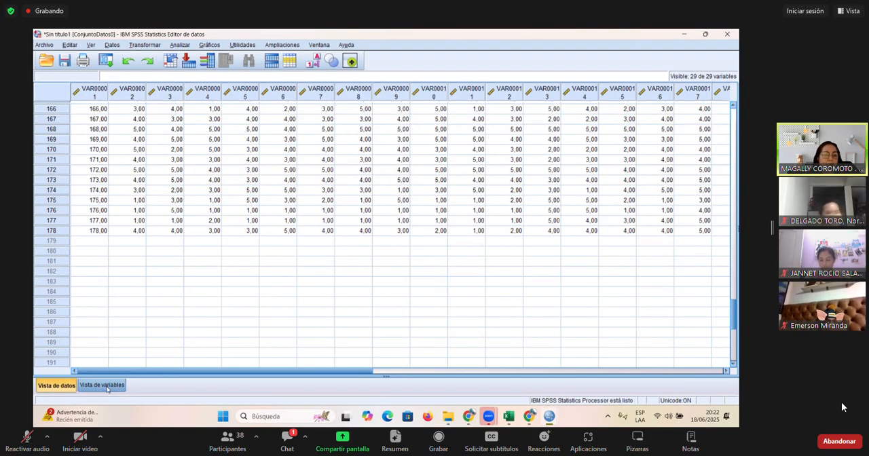
scroll(155, 223, up, 20)
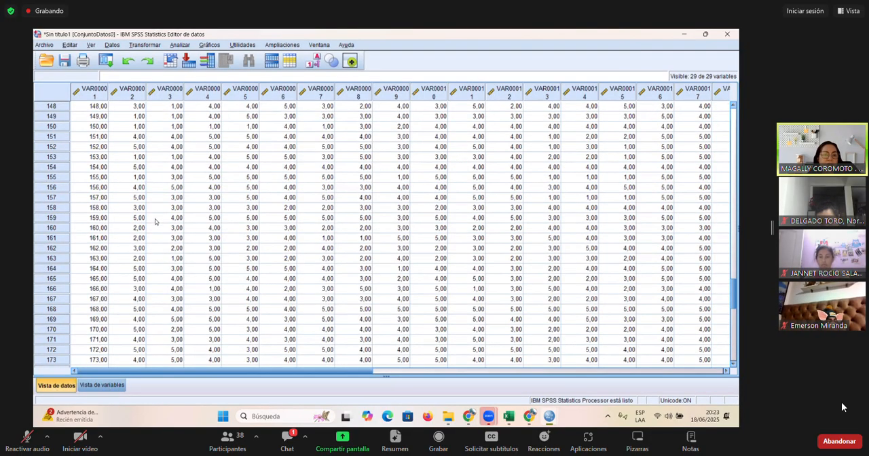
scroll(163, 216, up, 18)
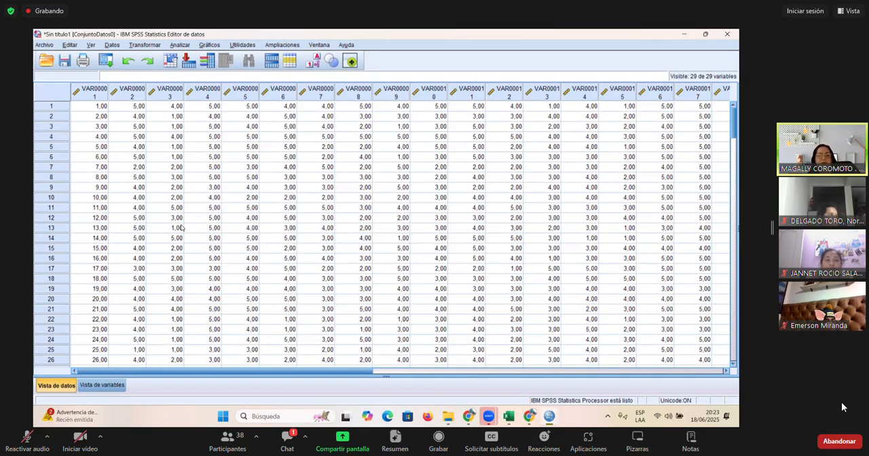
- Compare the whole-number answers in the Excel sheet with the pasted values in the SPSS data view
key(alt+Tab)
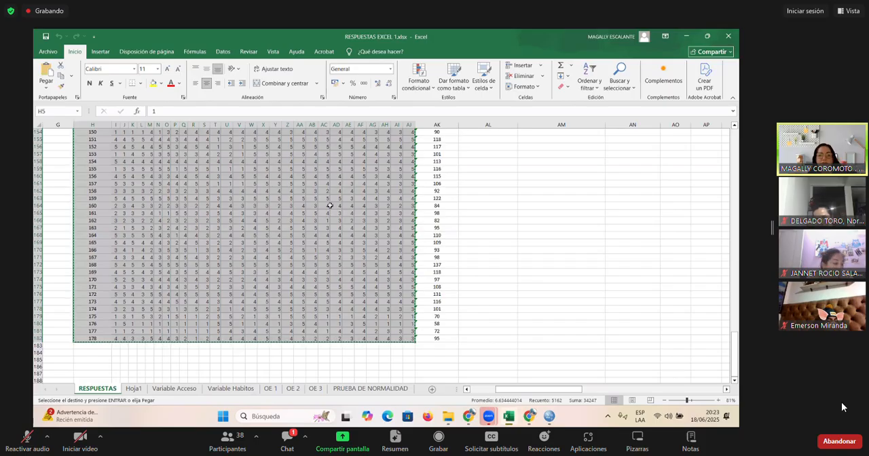
key(alt+Tab)
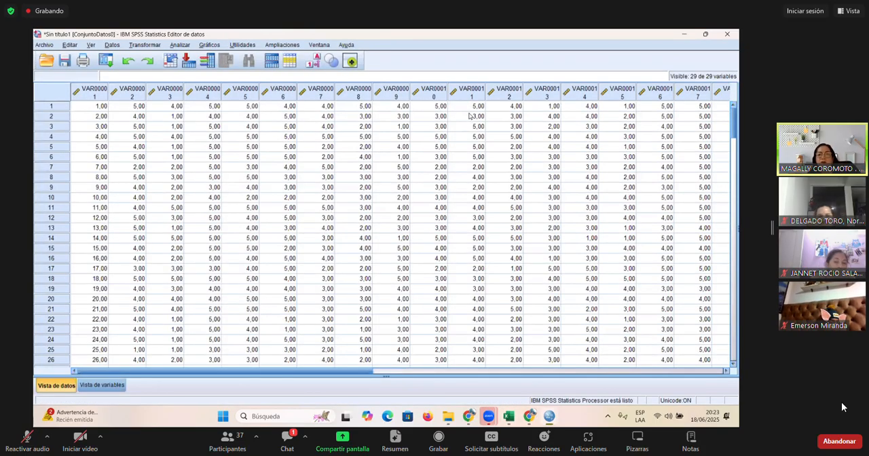
key(alt+Tab)
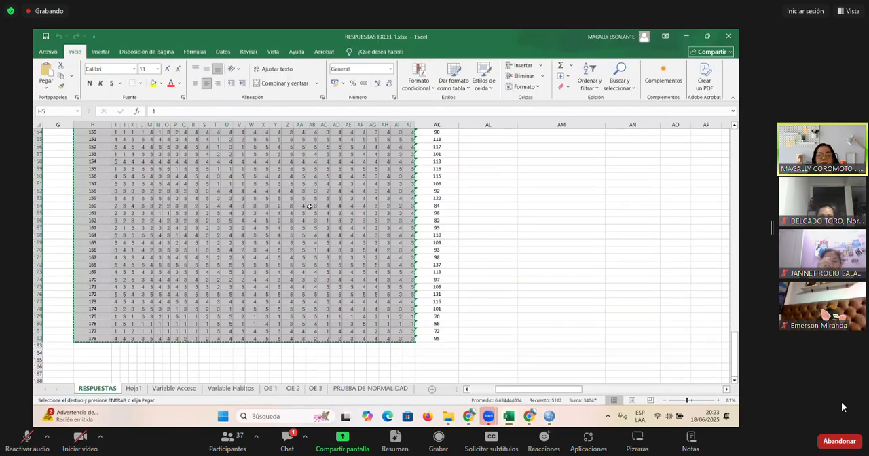
key(alt+Tab)
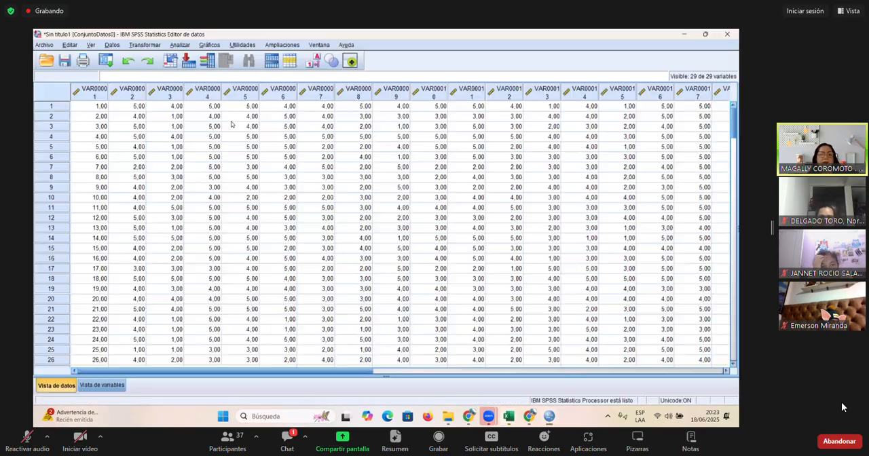
- Set the decimals of the first variable, VAR00001, to 0 in the variable view
click(102, 386)
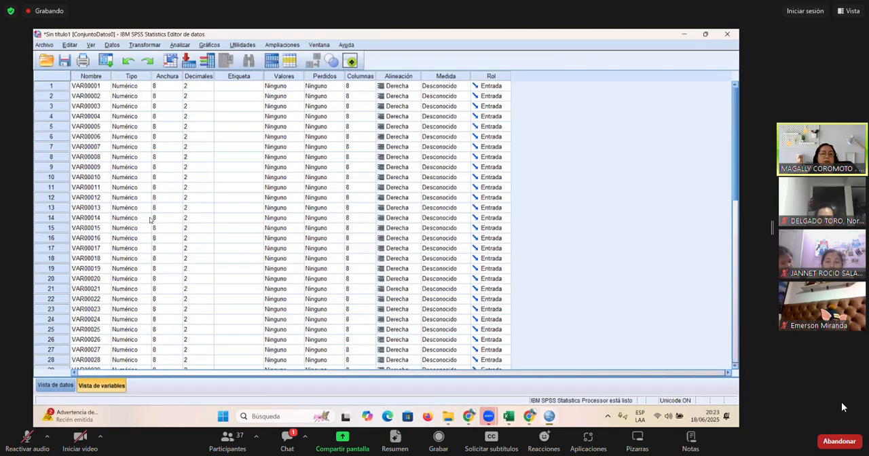
click(208, 86)
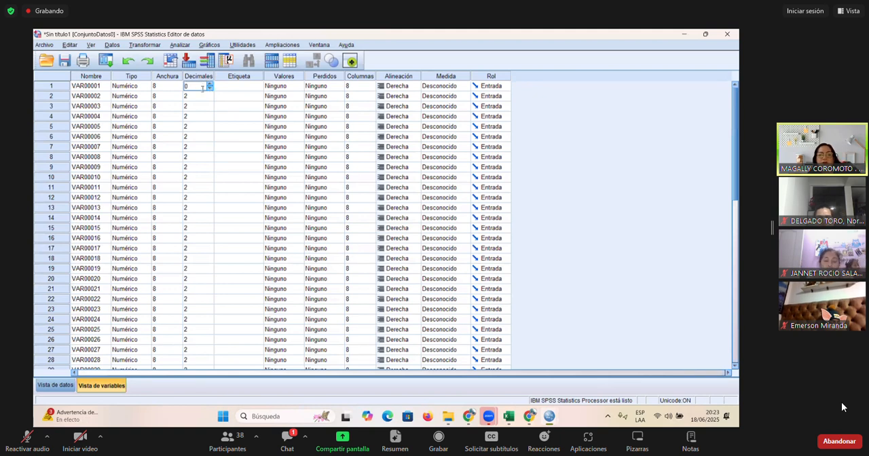
click(200, 97)
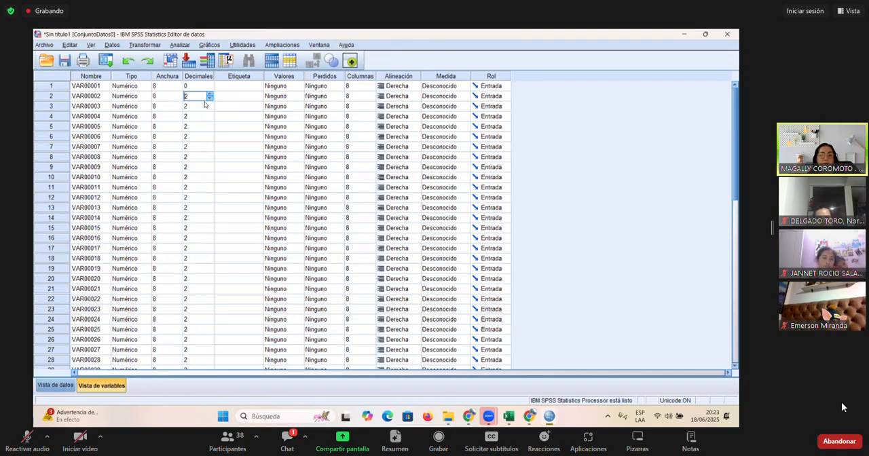
- Copy the 0 decimals setting from VAR00001 to all variables through VAR00029, and show the result in the data view
click(197, 88)
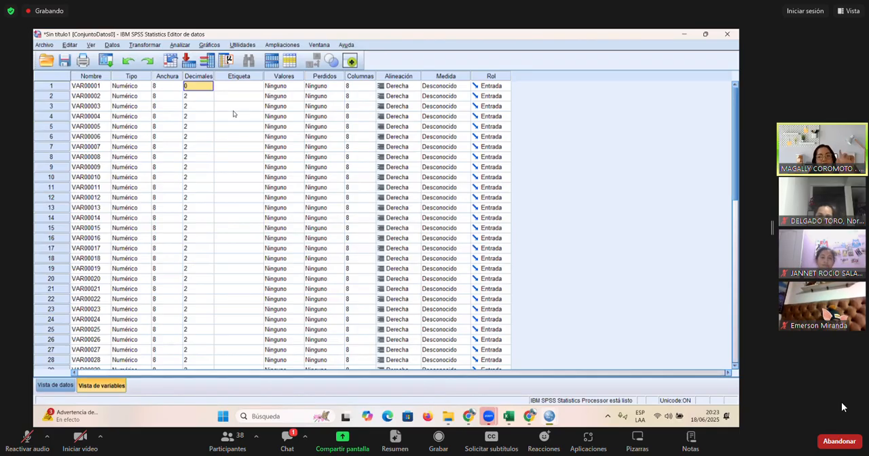
key(shift+Down)
key(shift+Down)
key(shift+Down)
key(shift+Down)
key(shift+Down)
key(shift+Down)
key(shift+Down)
key(shift+Down)
key(shift+Down)
key(shift+Down)
key(shift+Down)
key(shift+Down)
key(shift+Down)
key(shift+Down)
key(shift+Down)
key(shift+Down)
key(shift+Down)
key(shift+Down)
key(shift+Down)
key(shift+Down)
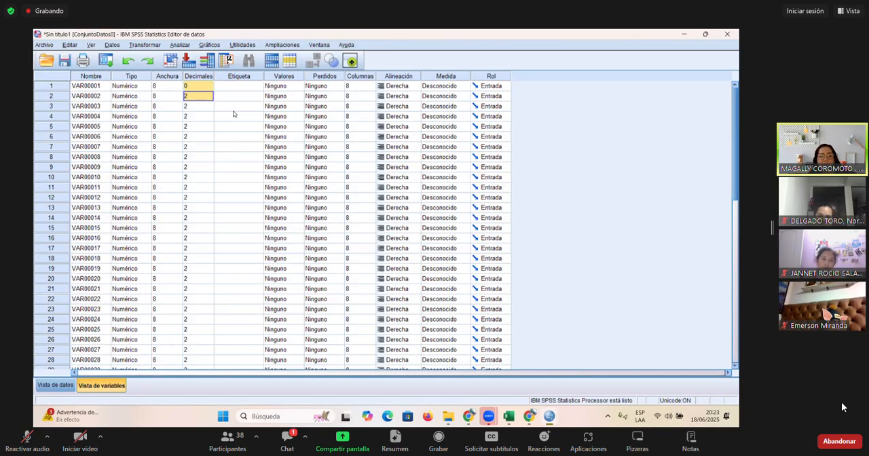
key(shift+Down)
key(shift+Down)
key(shift+Down)
key(shift+Down)
key(shift+Down)
key(shift+Down)
key(shift+Down)
key(shift+Down)
key(shift+Down)
key(shift+Down)
key(shift+Down)
key(shift+Up)
key(shift+Up)
key(shift+Up)
key(shift+Up)
key(shift+Up)
key(shift+Up)
key(shift+Up)
key(shift+Up)
key(shift+Up)
key(shift+Up)
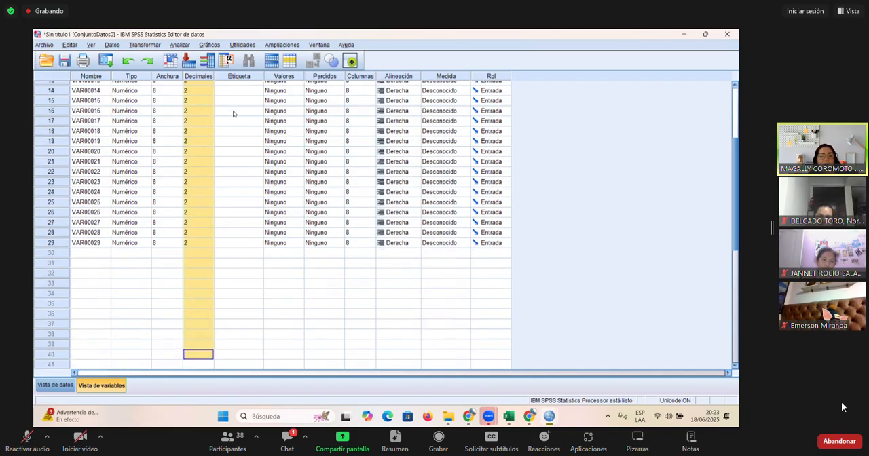
key(shift+Up)
key(shift+Up)
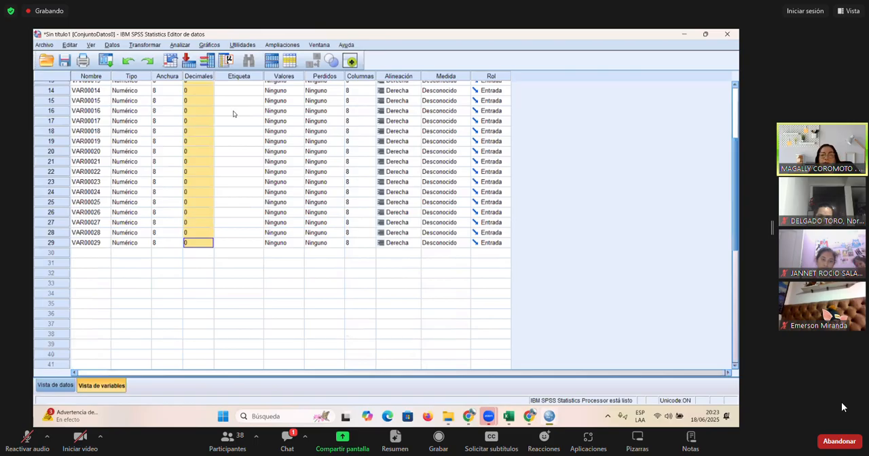
scroll(233, 114, up, 3)
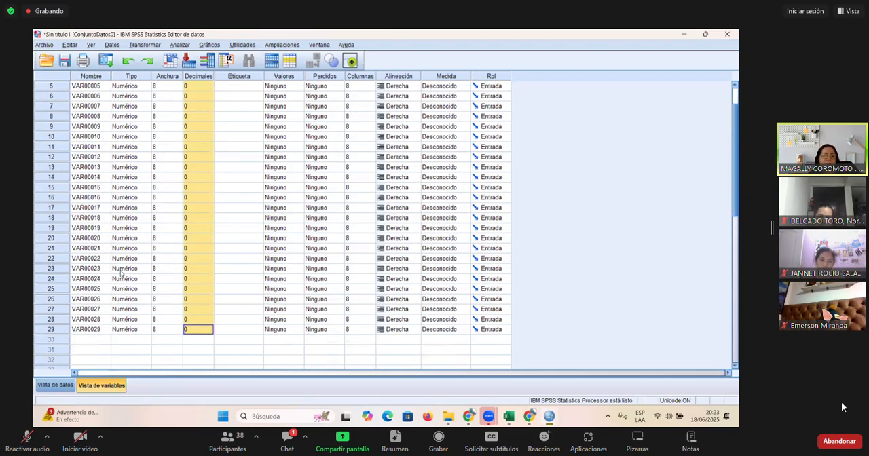
click(55, 385)
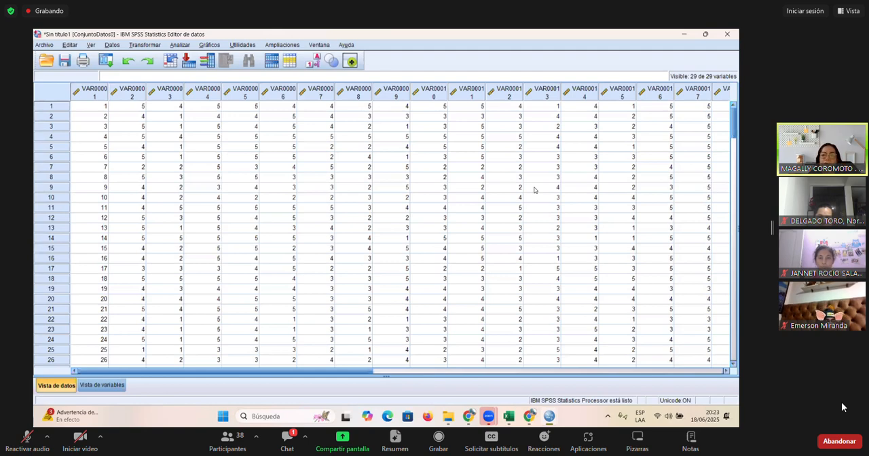
- Compare the answers in Excel with the reformatted SPSS data, and return to the first variable in the variable view
key(alt+Tab)
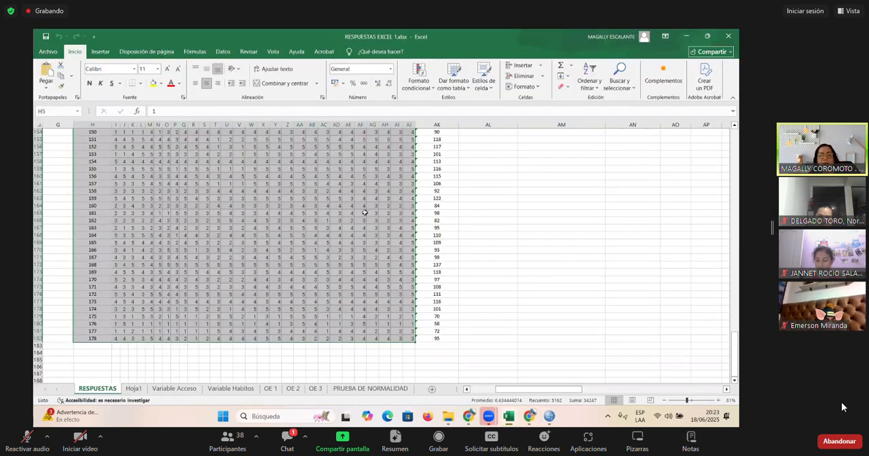
scroll(365, 213, up, 12)
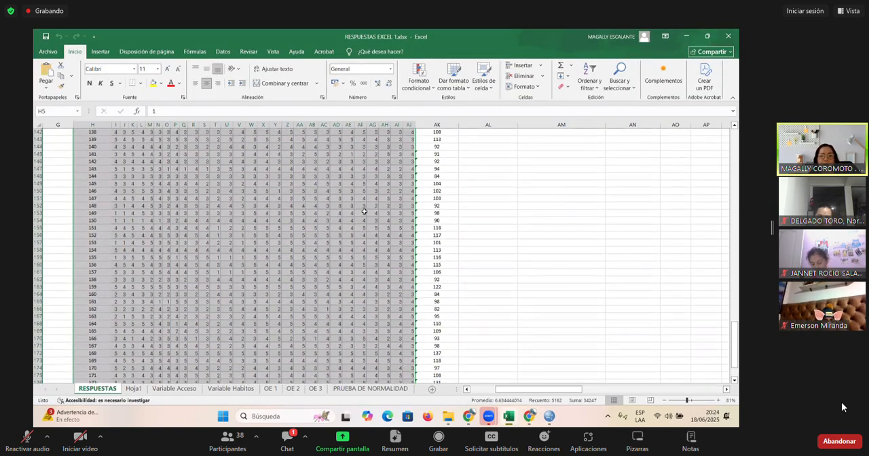
scroll(365, 213, up, 6)
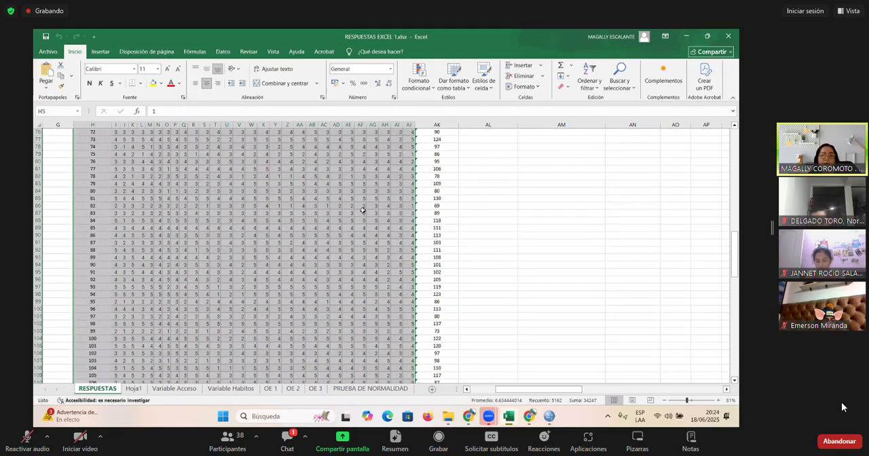
key(alt+Tab)
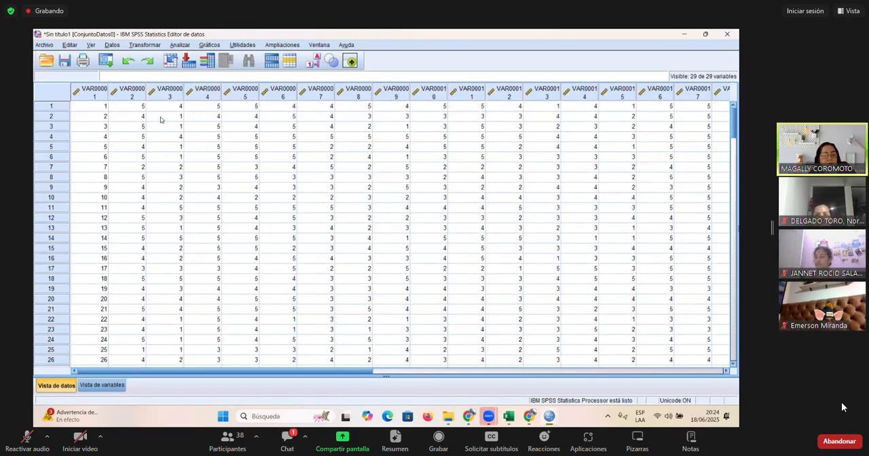
click(109, 383)
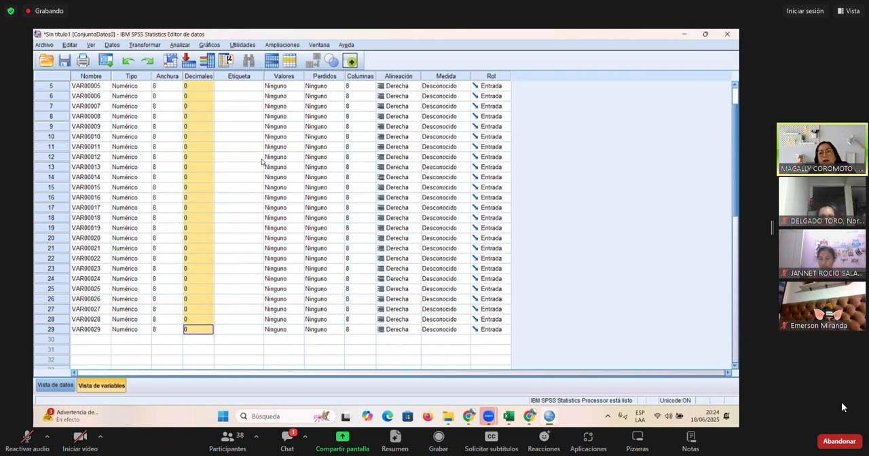
scroll(261, 161, up, 1)
scroll(262, 161, up, 1)
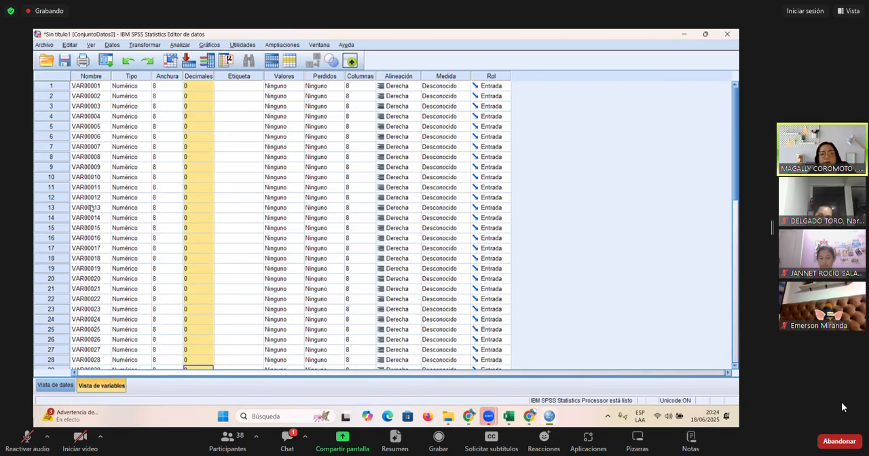
- Switch to Excel and review the Accesos a Servicios Odontologicos heading and its dimension headings above P1 to P14
key(alt+Tab)
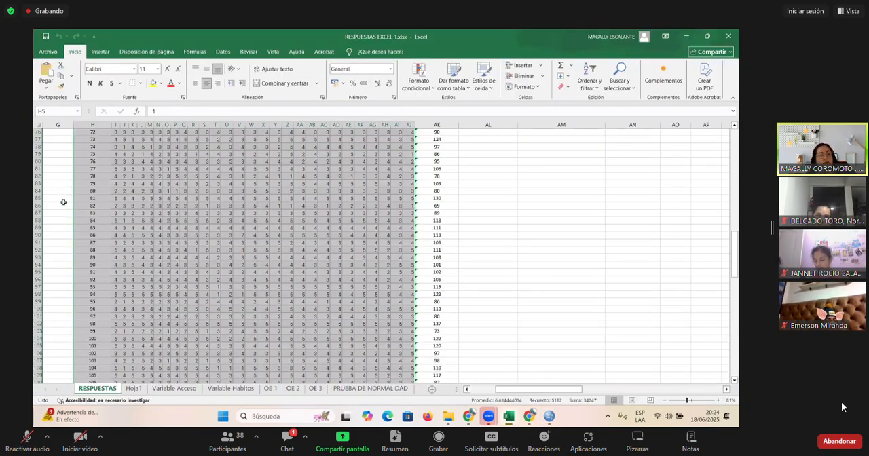
click(63, 202)
key(Left)
key(Up)
key(Up)
key(Up)
key(Up)
key(Up)
key(Up)
key(Up)
key(Up)
key(Up)
key(Up)
key(Up)
key(Up)
key(Up)
key(Up)
key(Up)
key(Up)
key(Up)
key(Up)
key(Up)
key(Up)
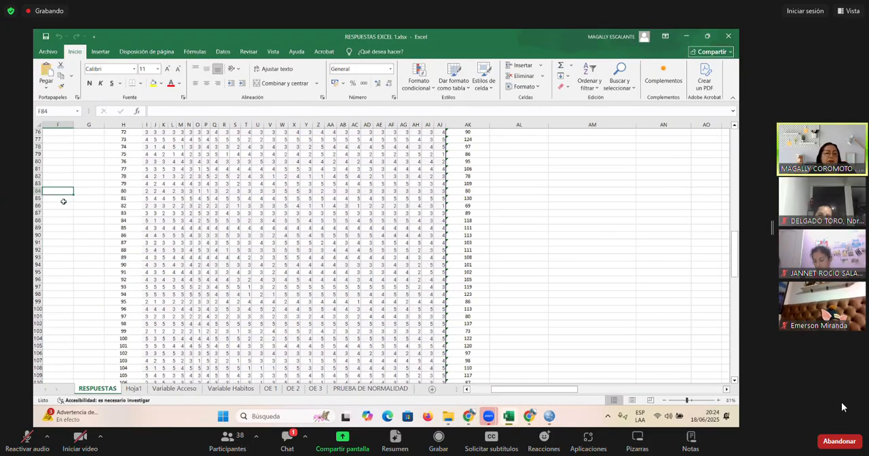
key(Up)
key(Up)
key(Up)
key(Up)
key(Up)
key(Up)
key(Up)
key(Up)
key(Up)
key(Up)
key(Up)
key(Up)
key(Up)
key(Up)
key(Up)
key(Up)
key(Up)
key(Up)
key(Up)
key(Up)
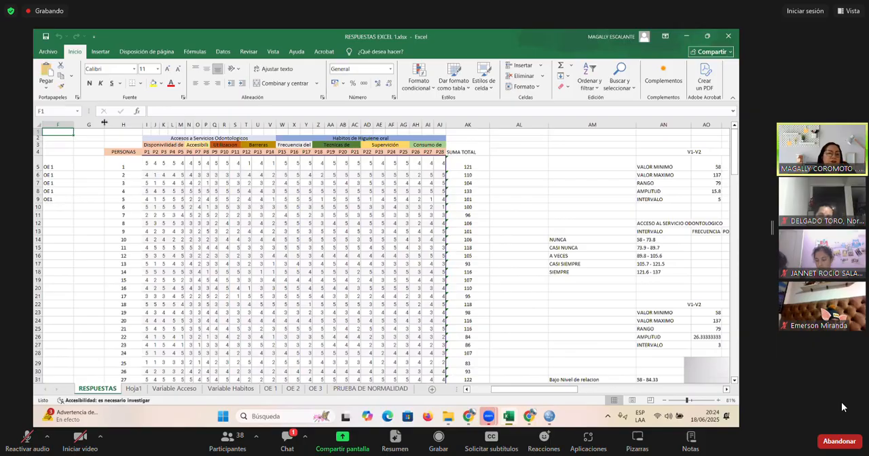
click(165, 140)
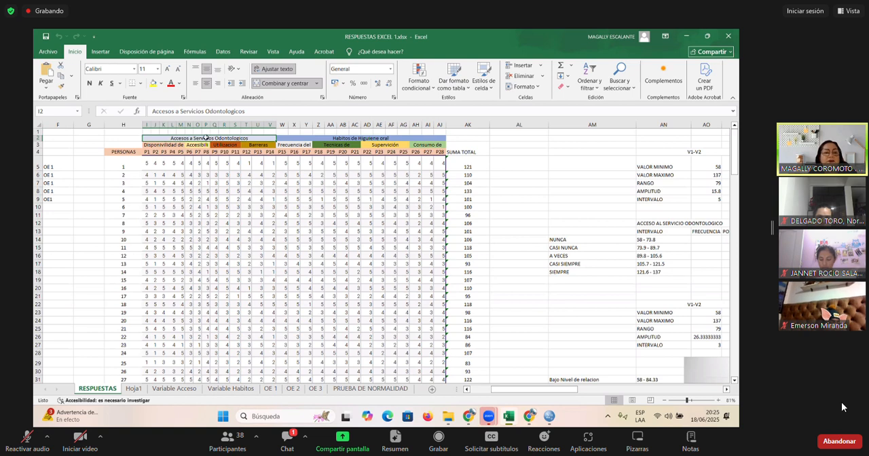
click(170, 145)
click(198, 144)
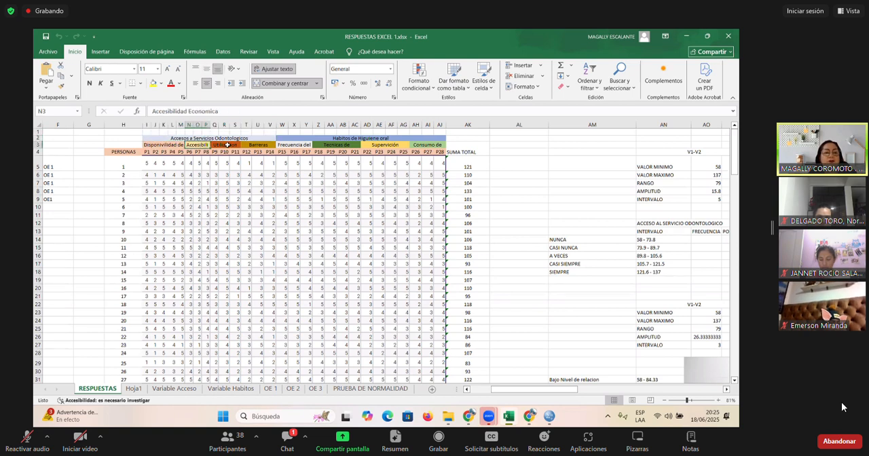
click(228, 144)
click(260, 144)
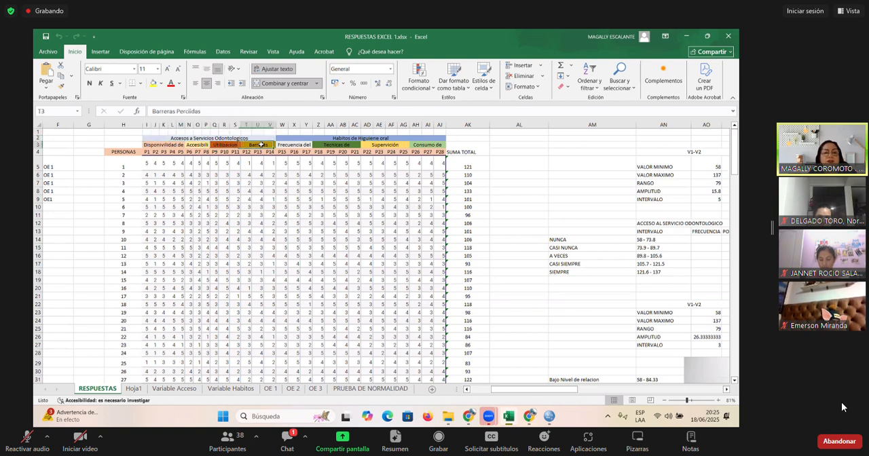
- Review the Habitos de Higuiene oral heading and its dimension headings above P15 to P28
click(344, 138)
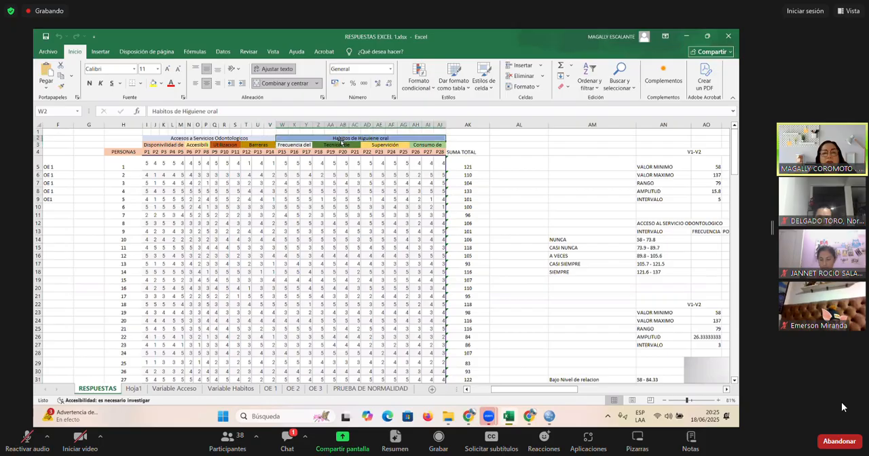
click(303, 146)
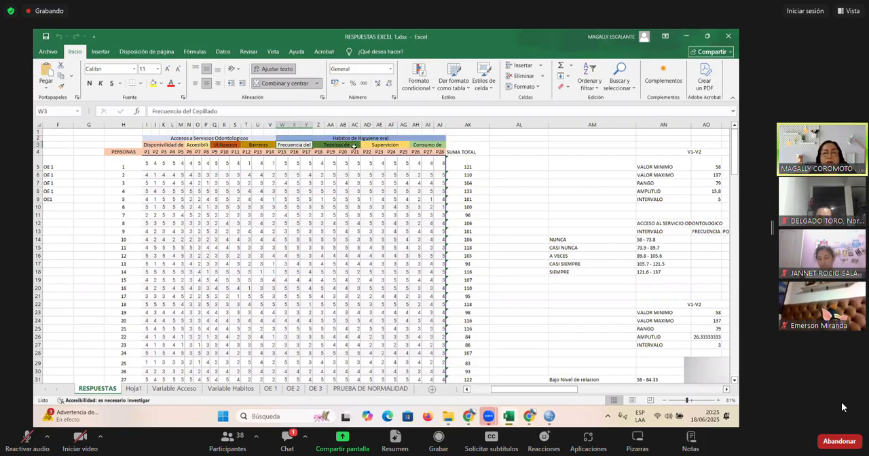
click(338, 145)
click(391, 146)
click(436, 144)
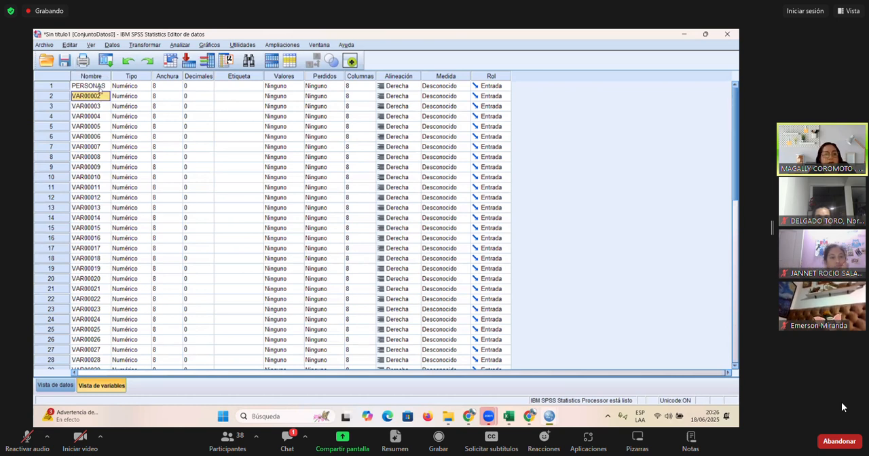
- Try to rename the second variable, VAR00002, as PER ES with a space in the name
text(P)
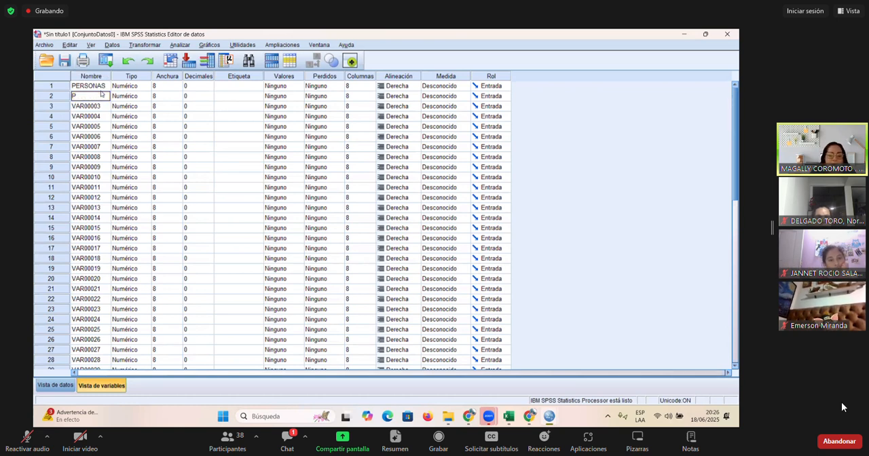
text(ER ES)
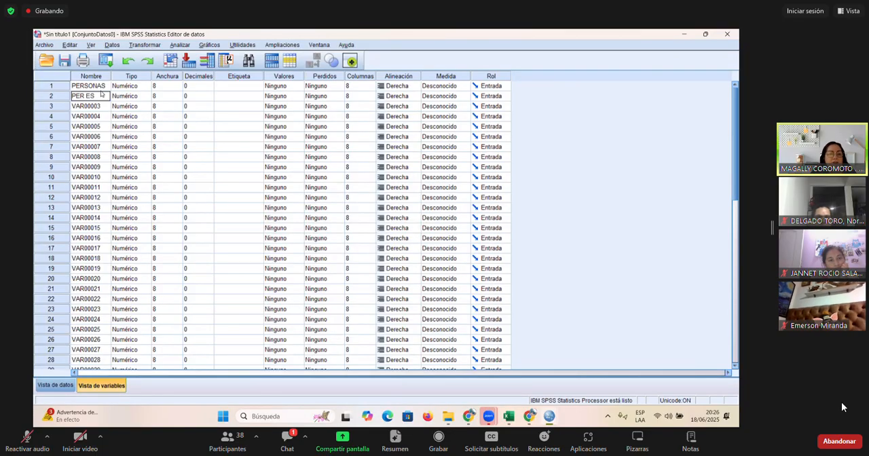
key(Return)
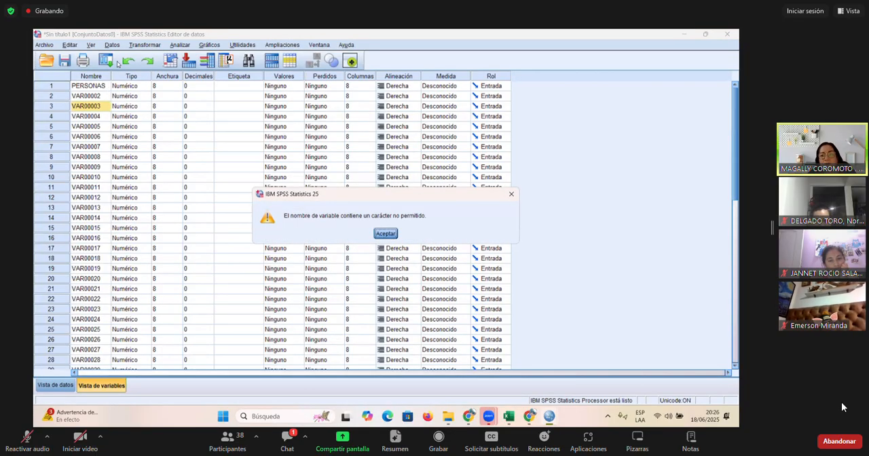
click(381, 237)
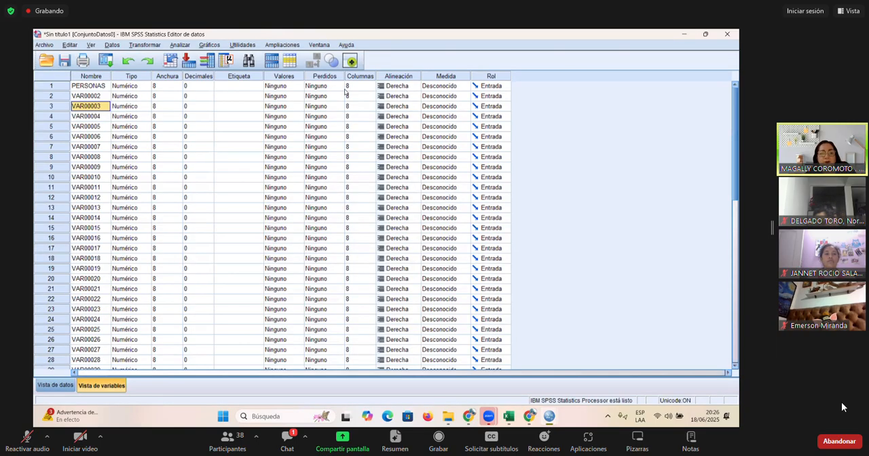
- Widen the PERSONAS column in the data view to about 18 characters, and return to the variable view
click(55, 385)
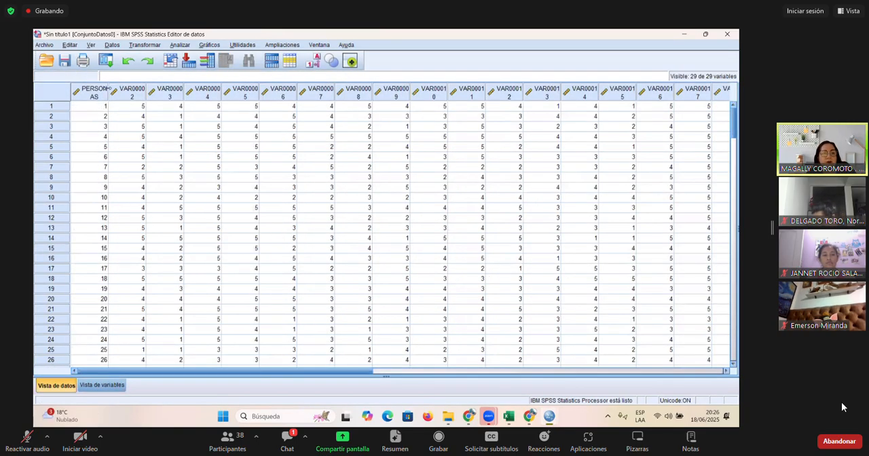
drag(109, 89, 151, 89)
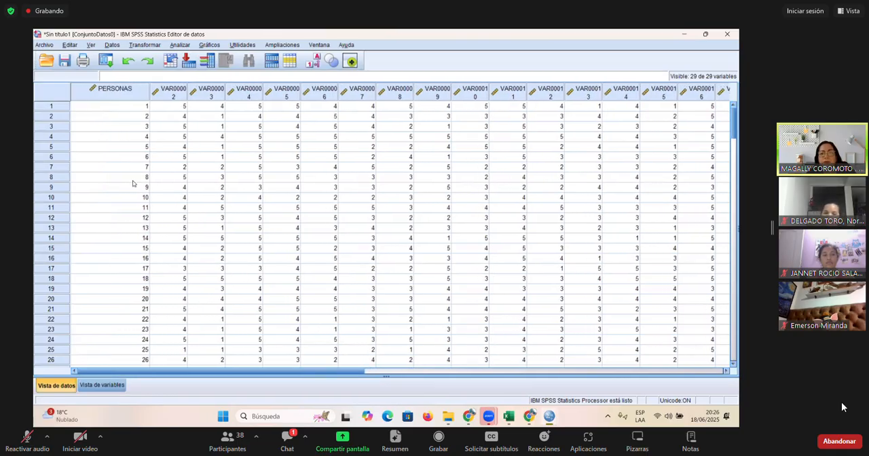
click(95, 384)
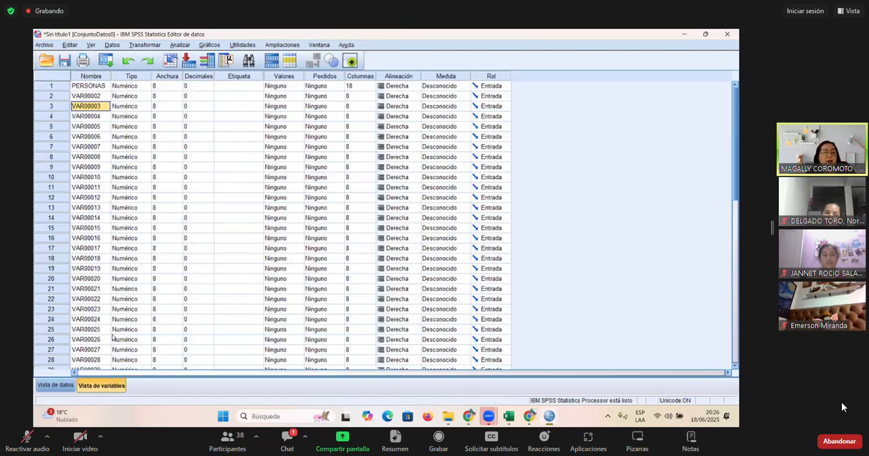
- Rename the second, third and fourth variables as EWER, SDSDG and SFASF
click(98, 100)
text(EWER)
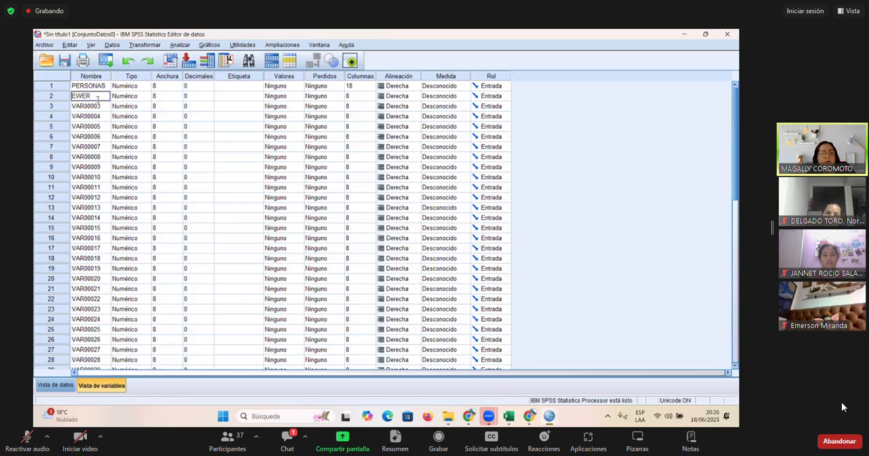
key(Return)
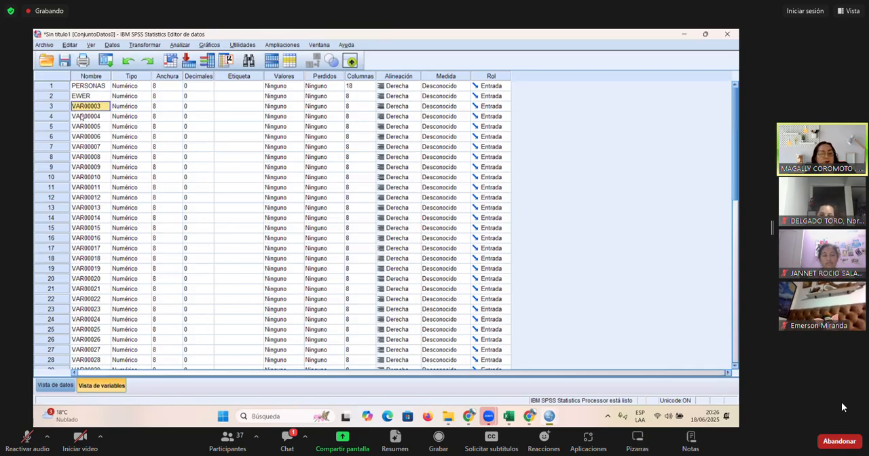
text(SDSDG)
key(Return)
text(SFASF)
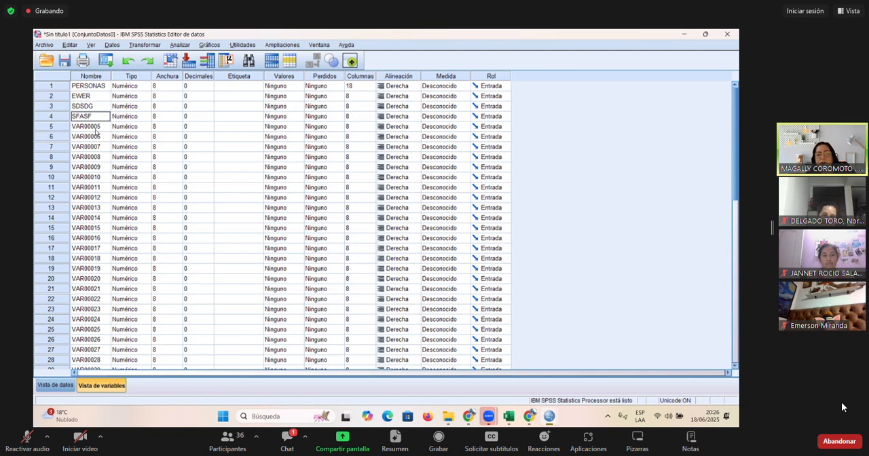
key(Return)
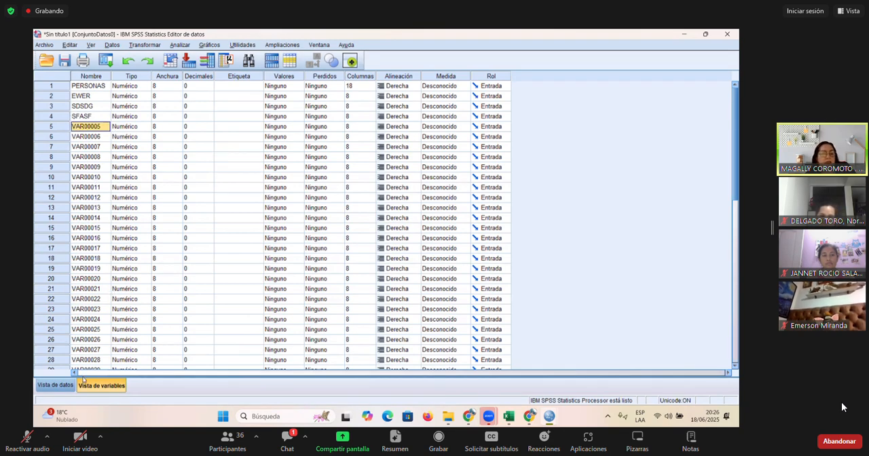
- Check the renamed column headings in the data view and return to the variable view
click(59, 386)
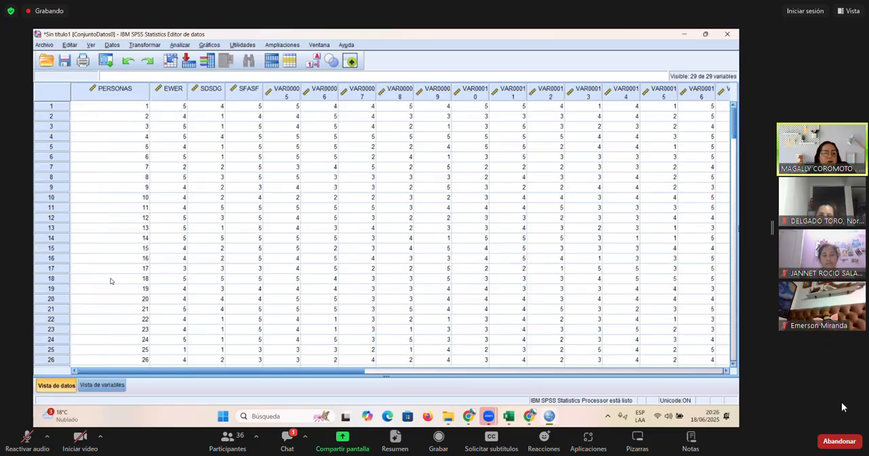
click(102, 385)
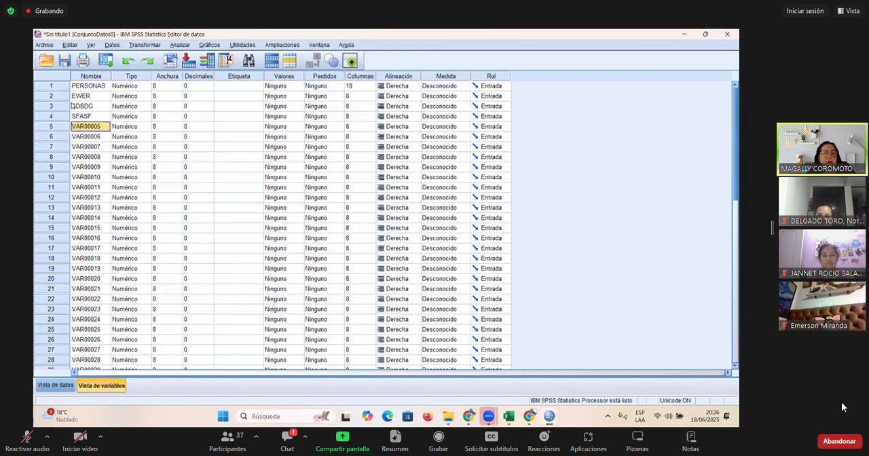
click(55, 385)
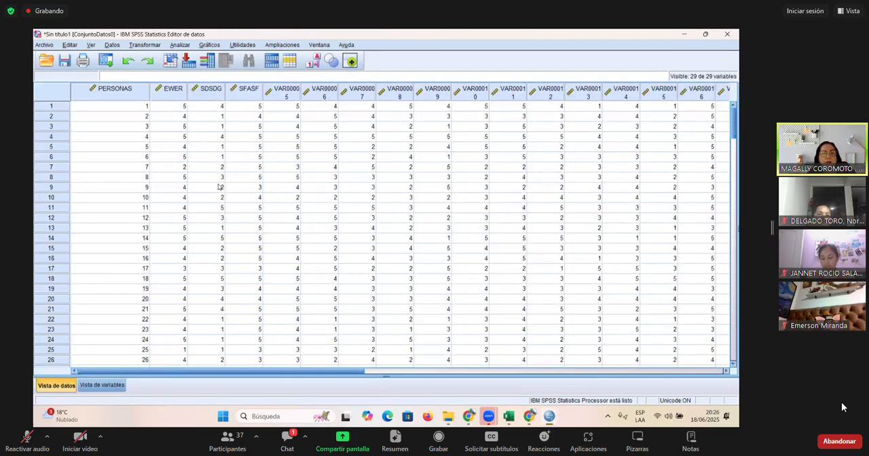
click(112, 385)
- Widen the Etiqueta column in the variable view to make room for long label text
click(82, 96)
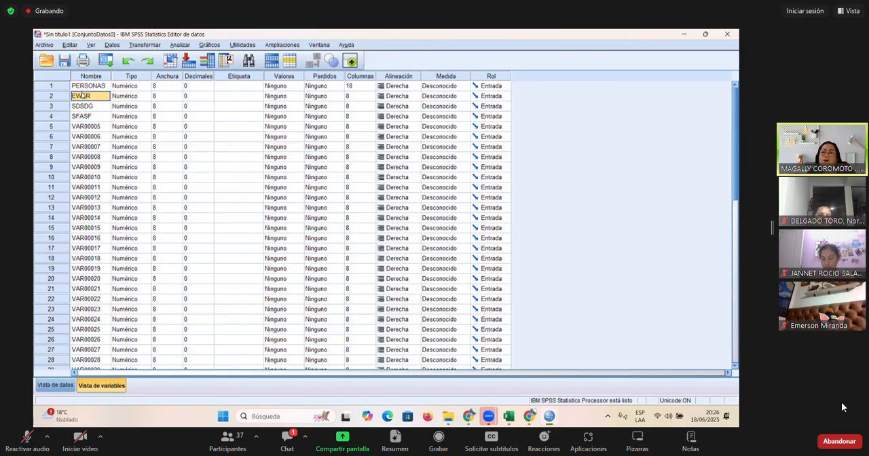
click(239, 99)
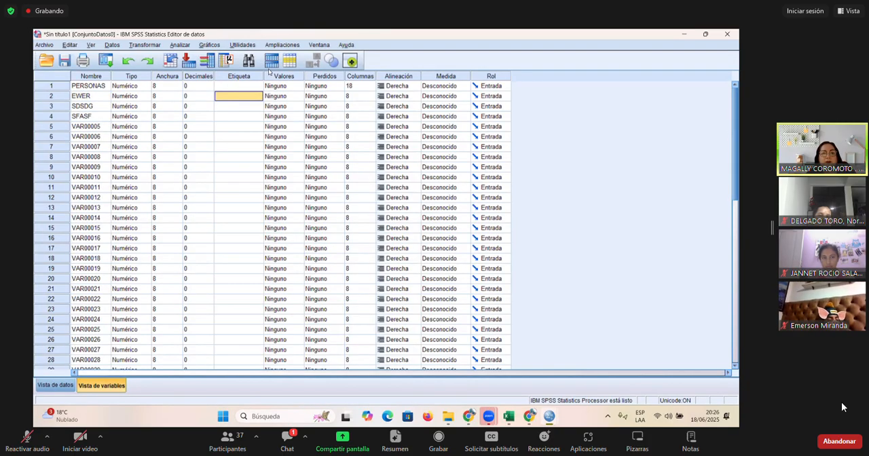
drag(263, 74, 460, 73)
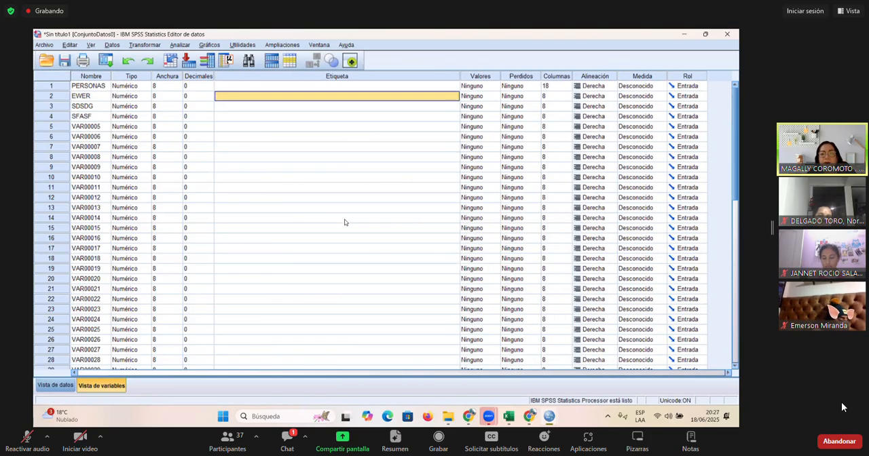
- Label the PERSONAS variable as "Persona que responde al cuestionario"
double_click(278, 85)
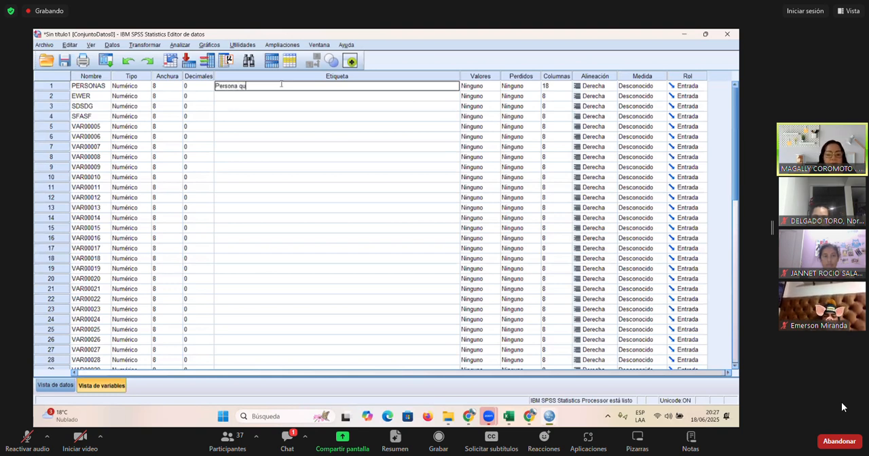
text(Persona que respon)
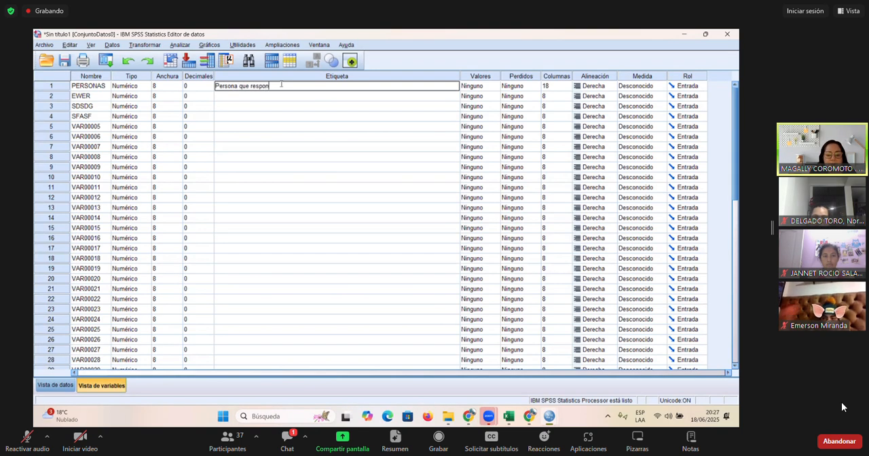
text(de a)
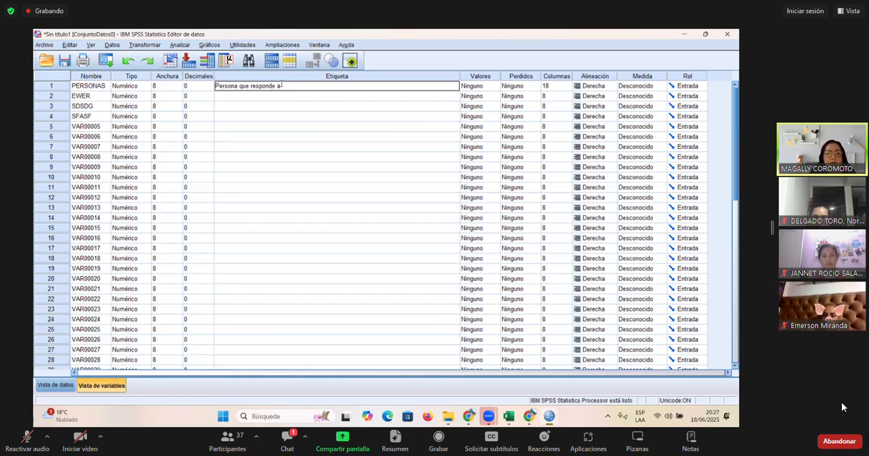
text(l cuestio)
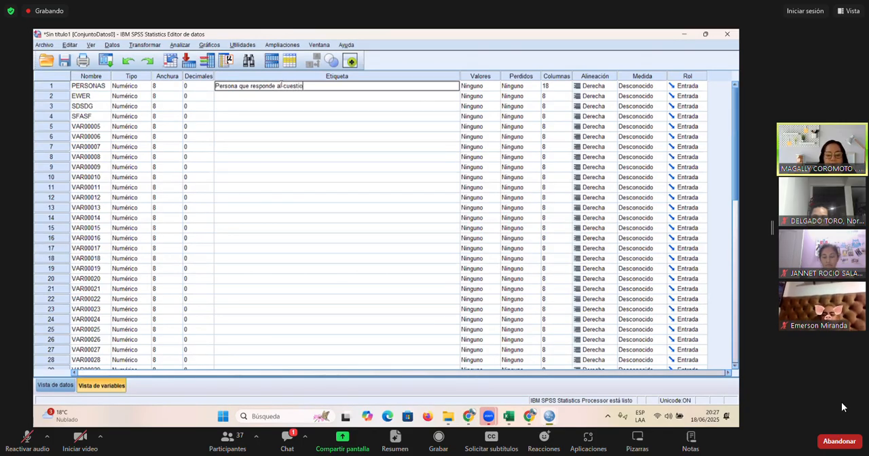
text(nario)
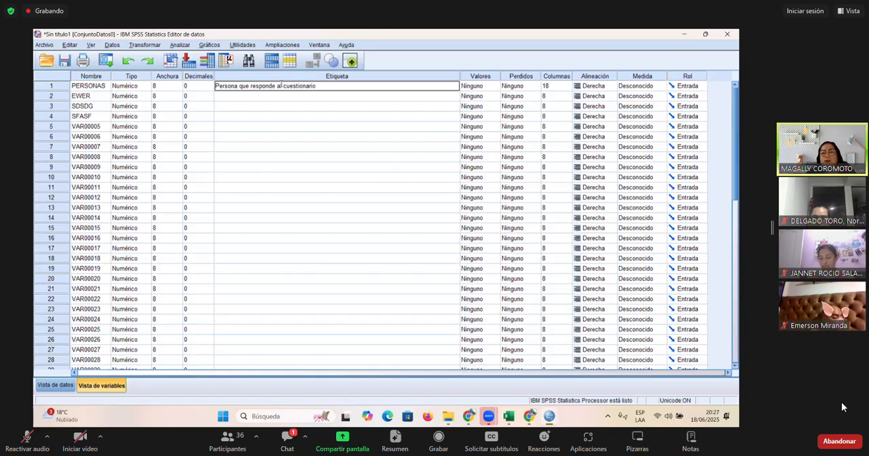
key(Return)
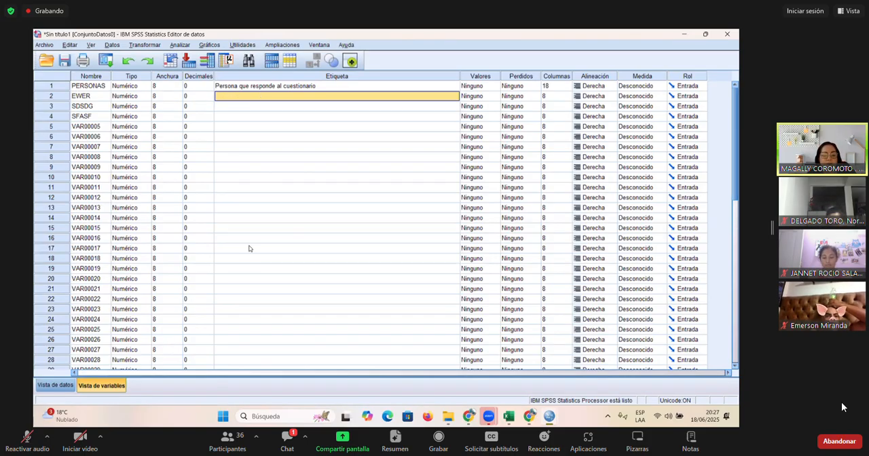
key(Escape)
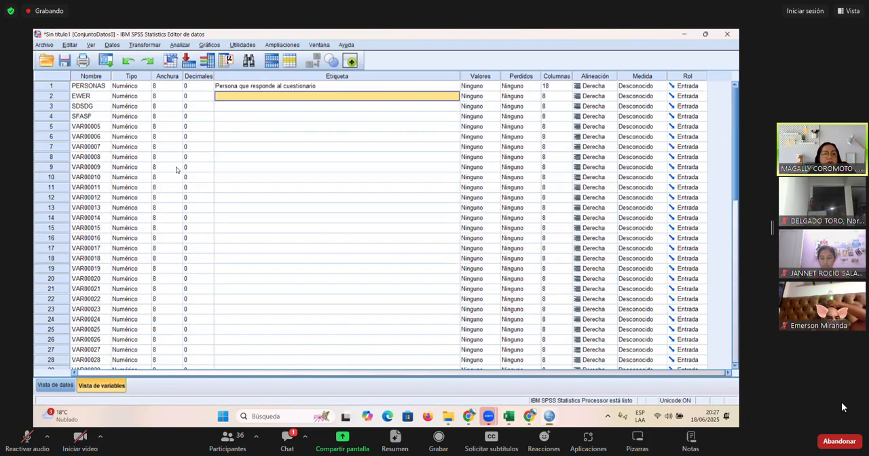
- Select the second variable's name, switch to Excel and enter the code VI_D1_P1 in cell G5 of the RESPUESTAS sheet
click(83, 97)
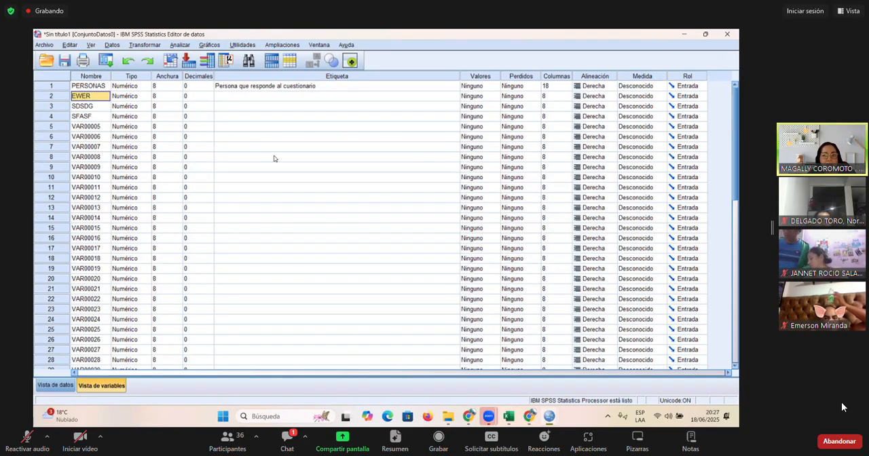
key(alt+Tab)
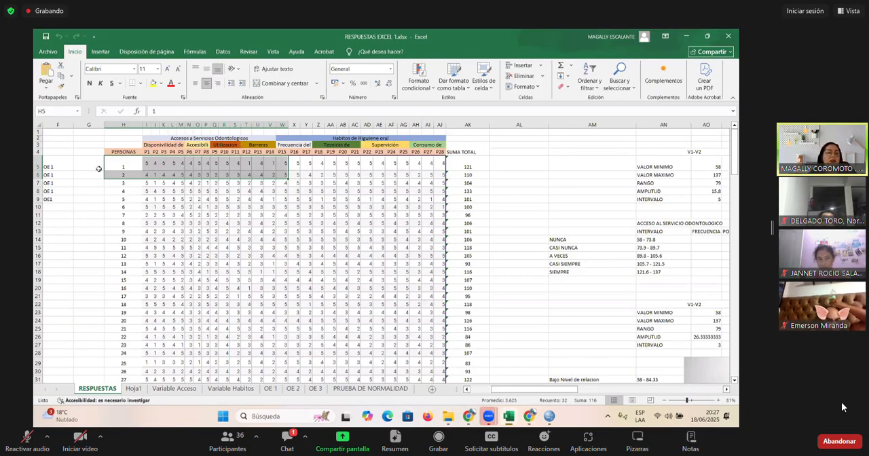
click(96, 166)
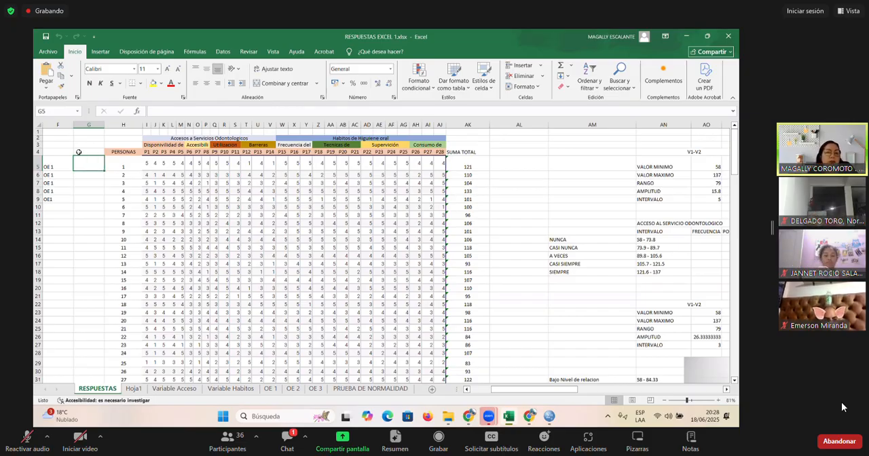
click(188, 137)
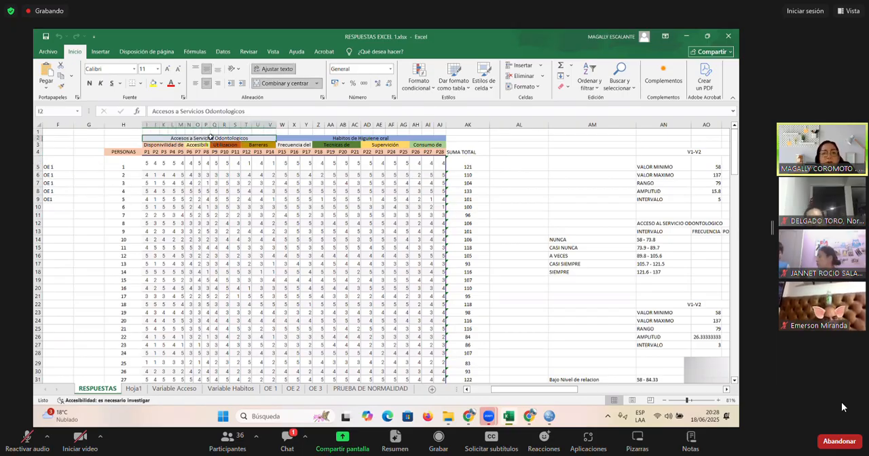
click(324, 138)
click(232, 139)
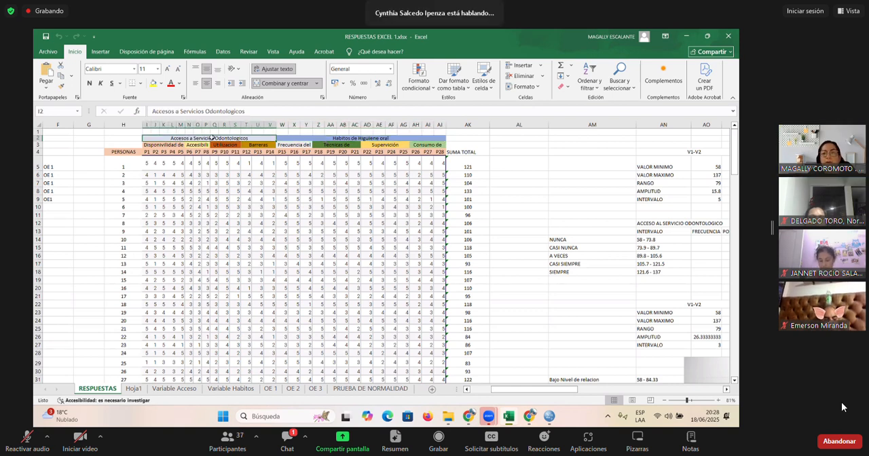
click(95, 166)
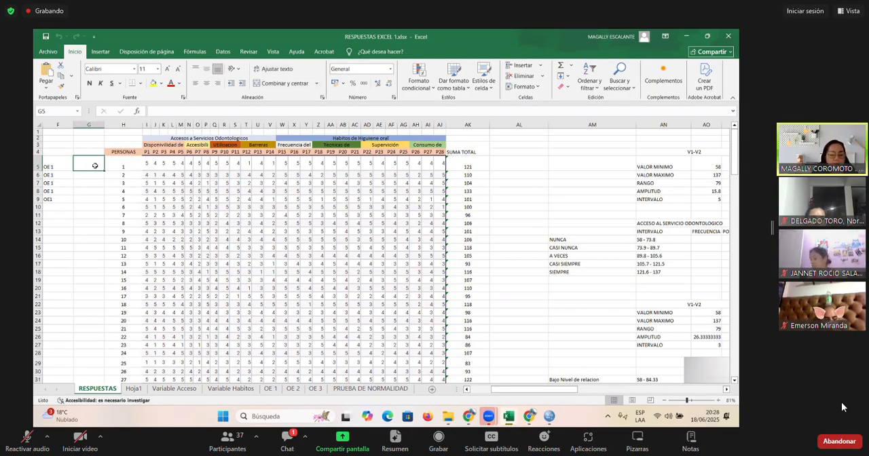
text(VI)
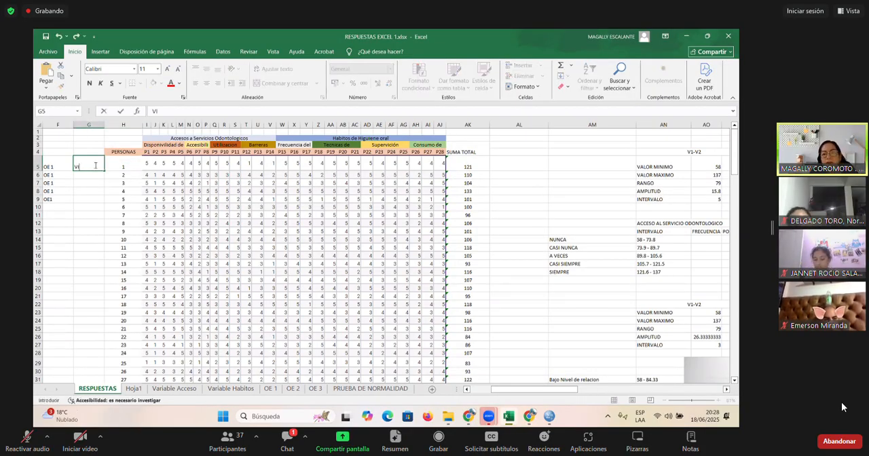
text(_D1_P1)
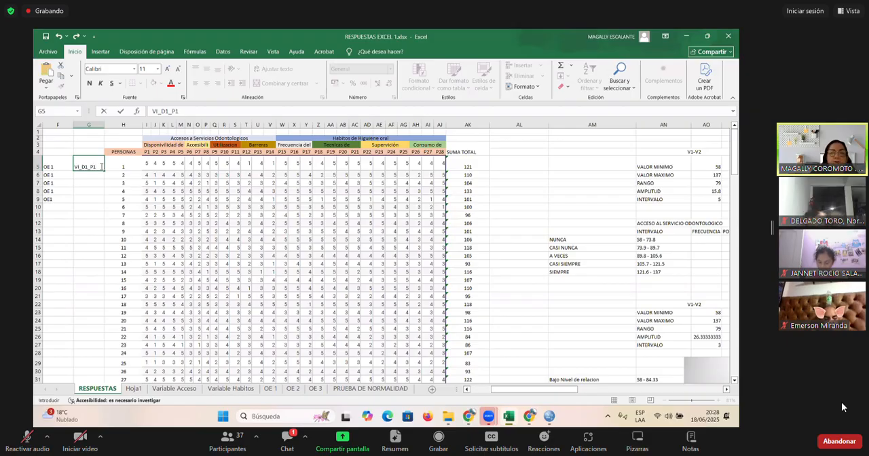
key(Return)
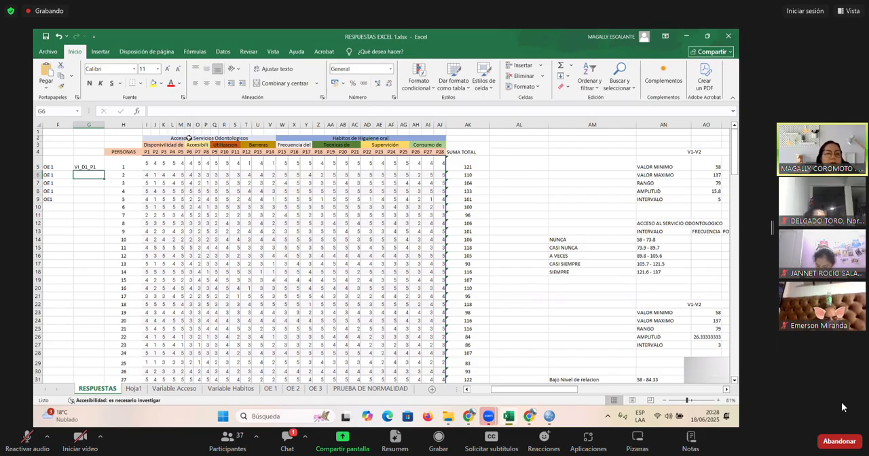
- Fill the code in G5 down to G9 to create the series up to VI_D1_P5
click(147, 155)
click(90, 167)
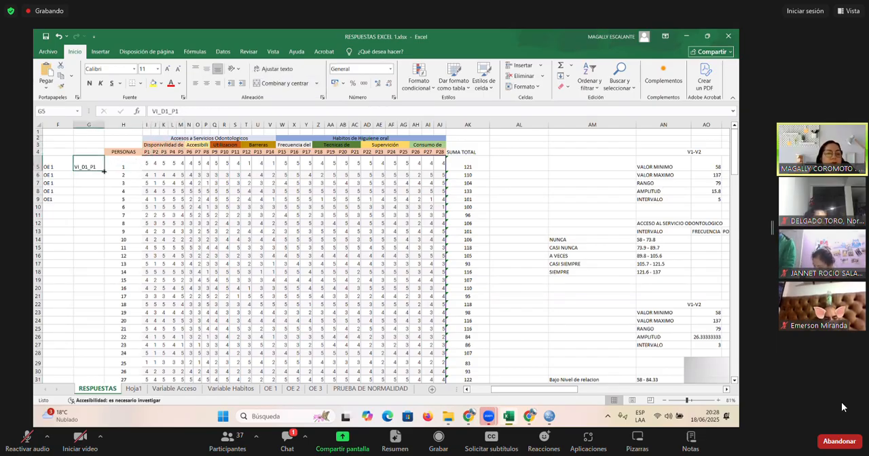
drag(104, 172, 102, 203)
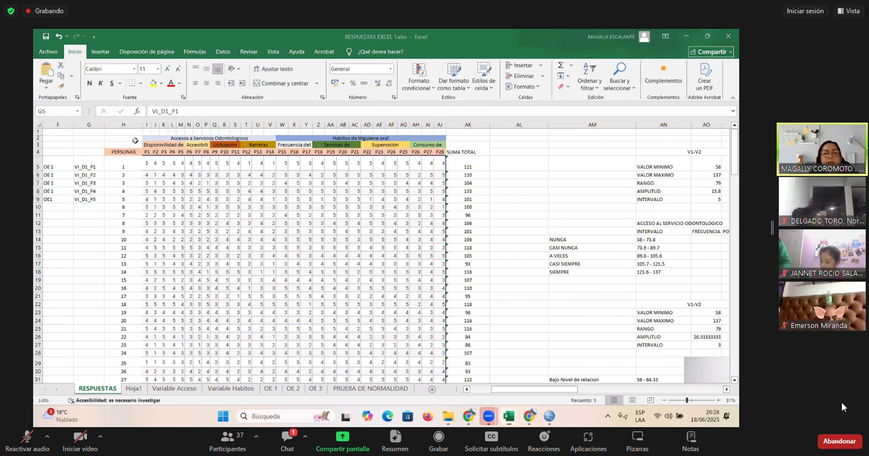
click(90, 222)
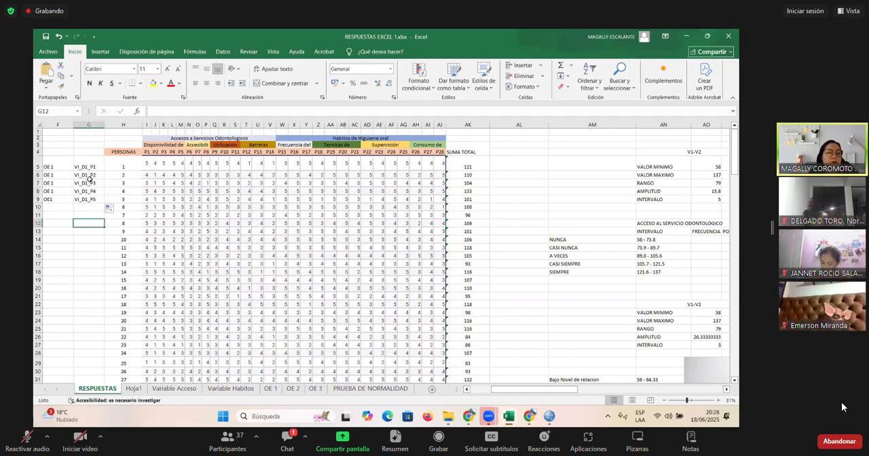
- Copy codes VI_D1_P1 to VI_D1_P5 into SPSS as the names of variables 2 to 6, and check them in the data view
drag(148, 152, 180, 148)
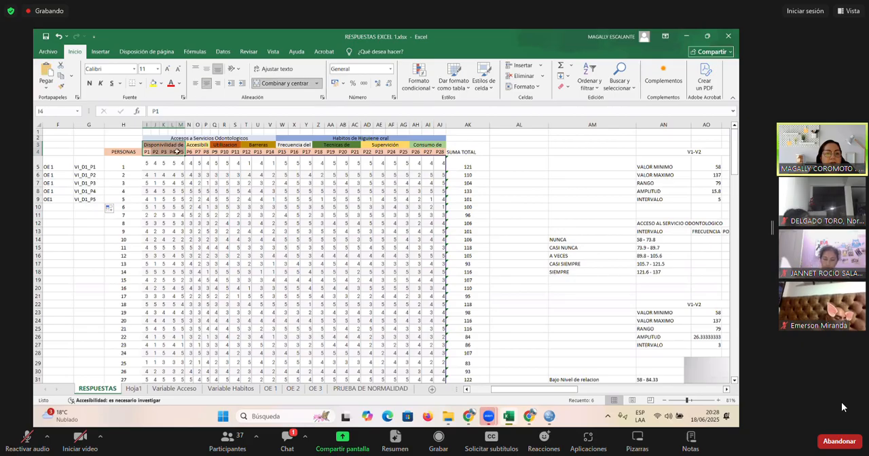
drag(92, 167, 89, 200)
key(ctrl+c)
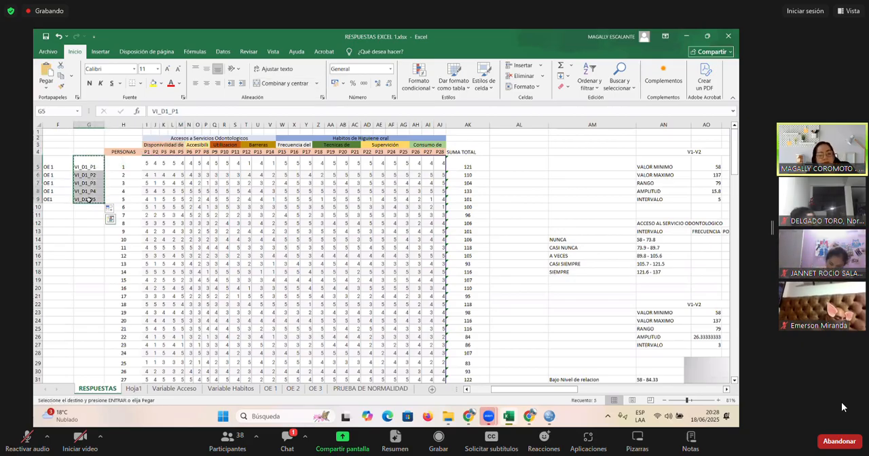
key(alt+Tab)
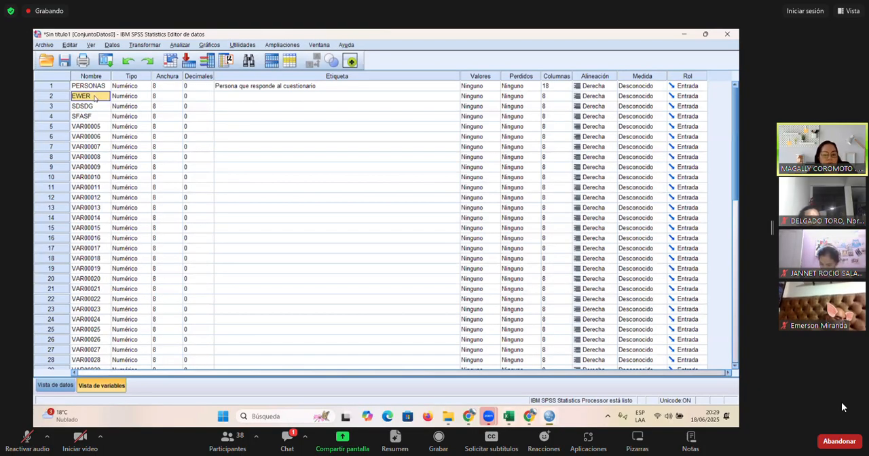
key(ctrl+v)
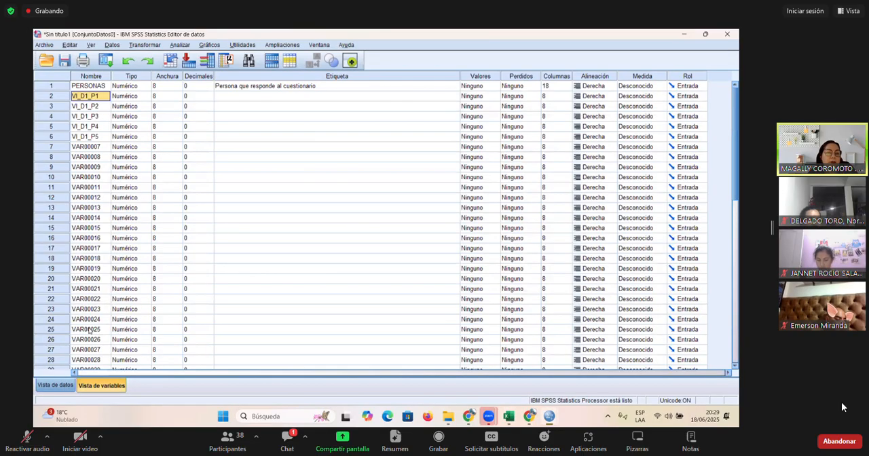
click(56, 385)
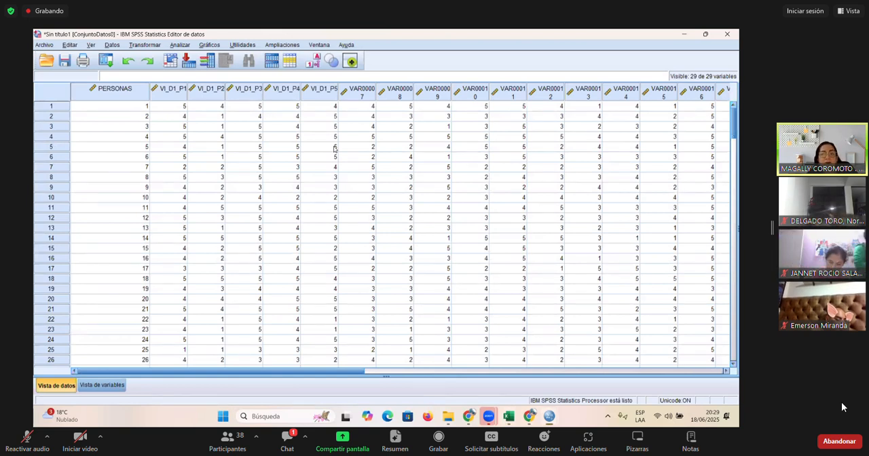
click(106, 386)
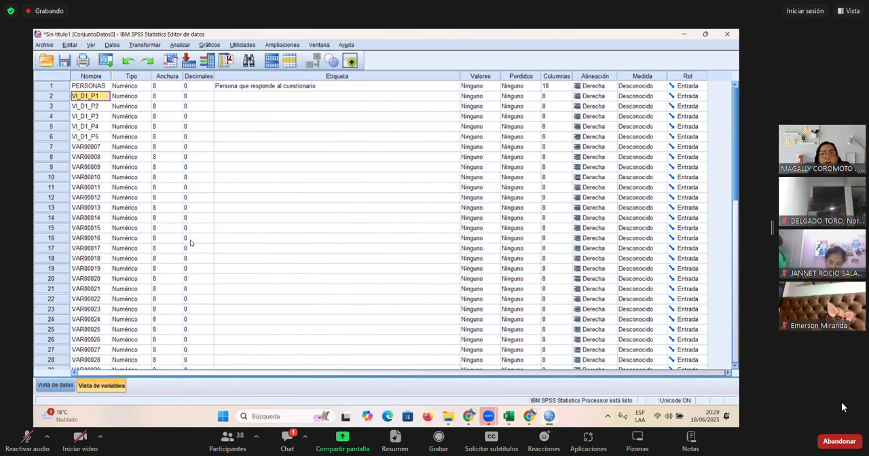
- Check the coded variable names in the data view and return to the variable view
key(alt+Tab)
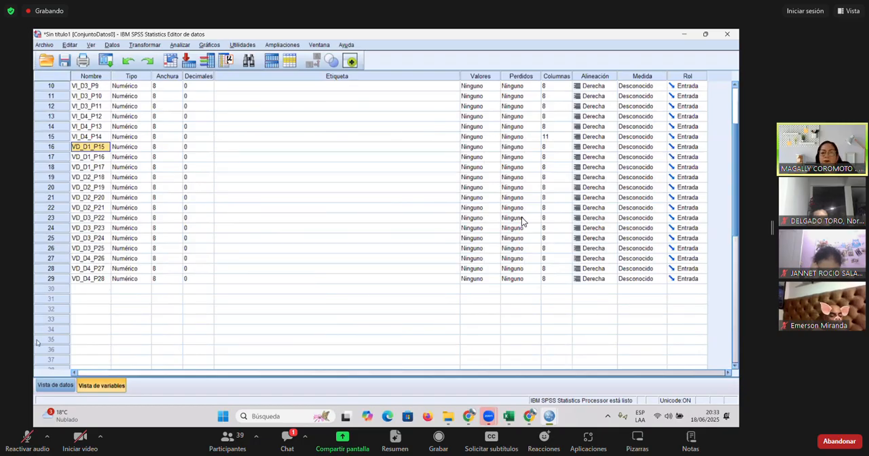
click(54, 385)
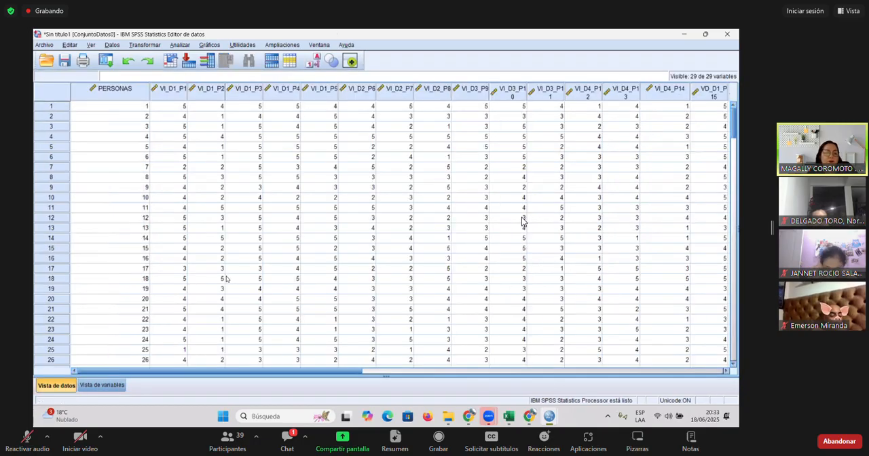
click(103, 385)
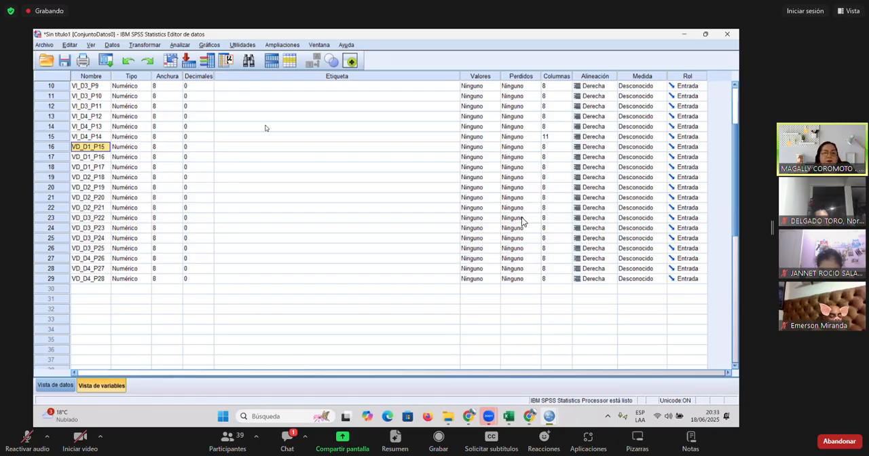
- Switch to Excel, copy the question texts in E5:E32 of the RESPUESTAS sheet and return to SPSS
click(274, 98)
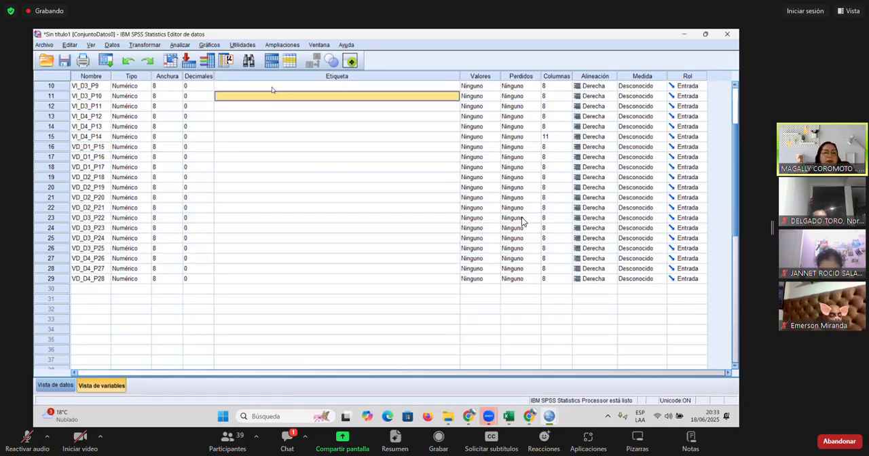
scroll(269, 88, up, 3)
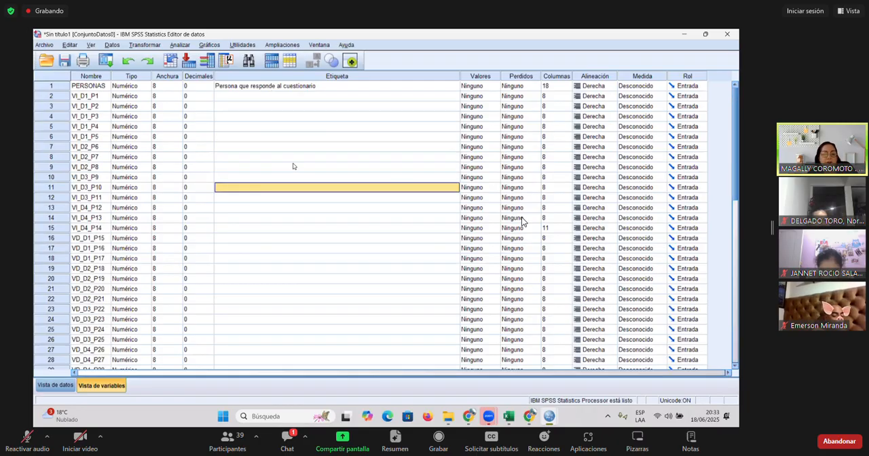
key(alt+Tab)
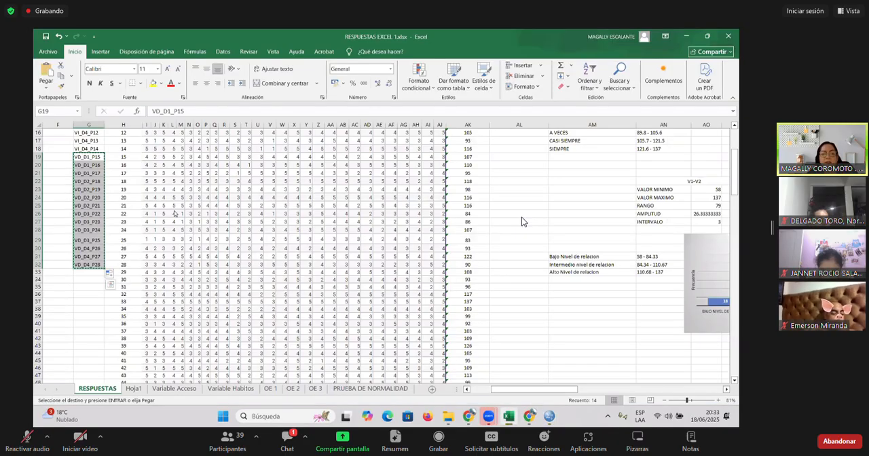
scroll(523, 221, up, 3)
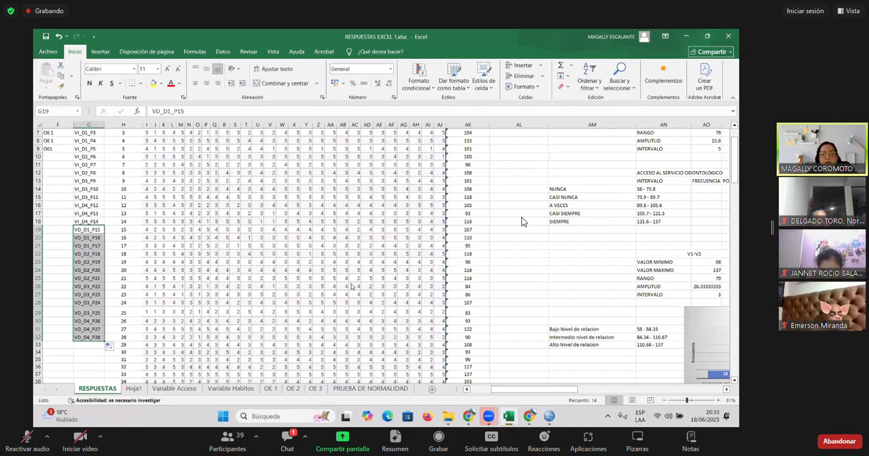
scroll(521, 222, left, 3)
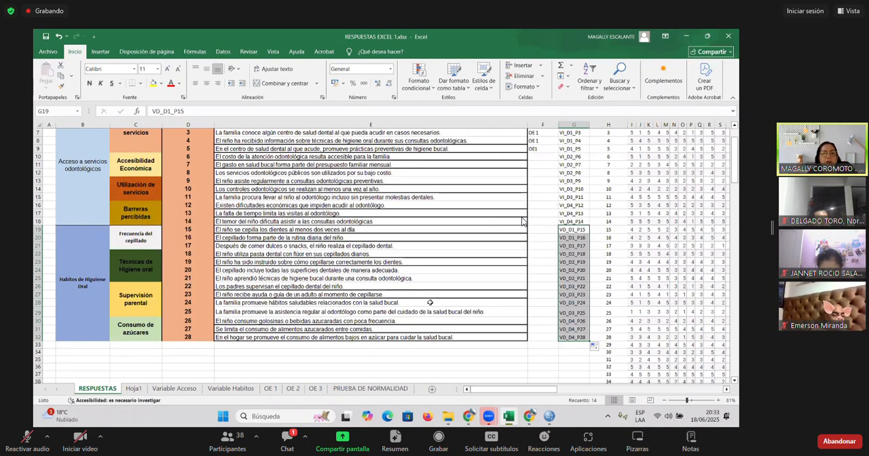
scroll(521, 222, up, 2)
drag(315, 164, 304, 248)
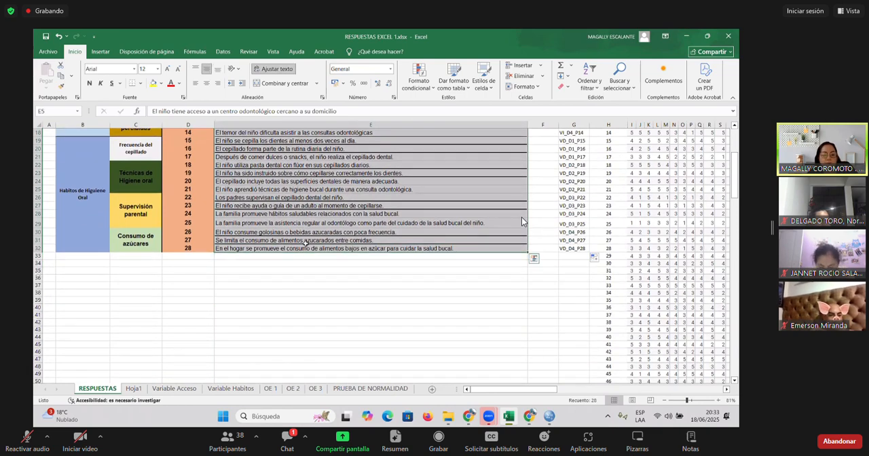
key(ctrl+c)
key(alt+Tab)
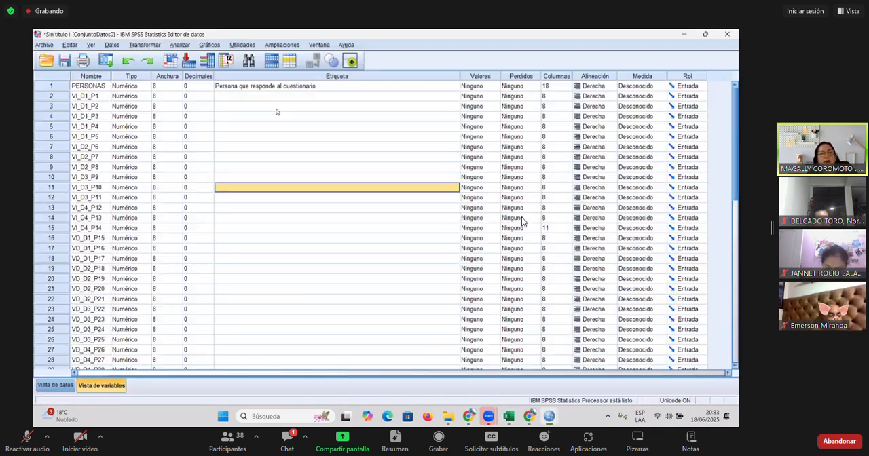
- Paste the copied questions as the labels of variables 2 to 29, starting at VI_D1_P1, and review the filled labels
click(255, 98)
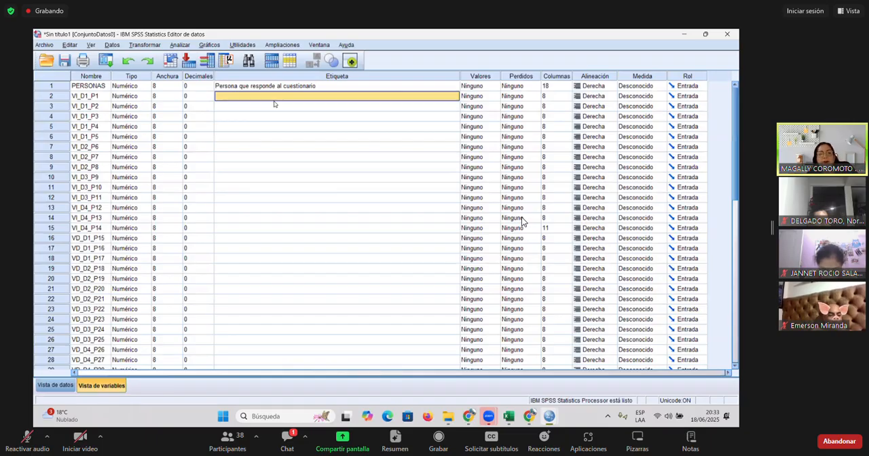
key(ctrl+v)
scroll(290, 174, down, 3)
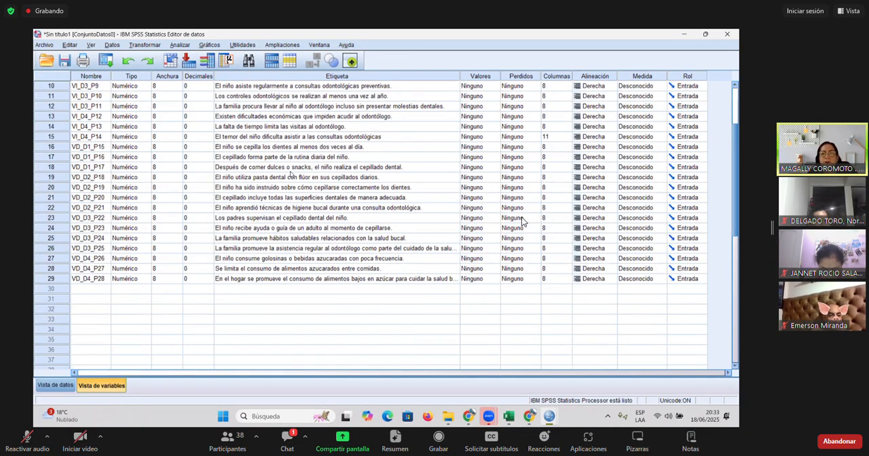
scroll(290, 174, up, 3)
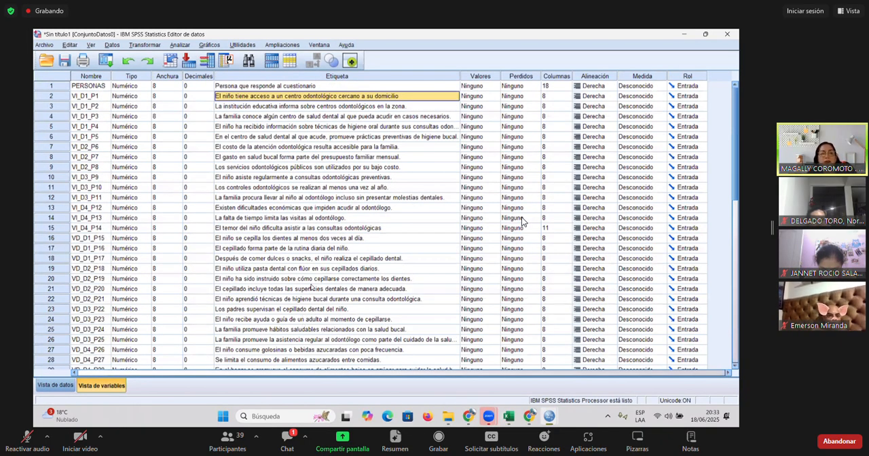
- Switch to Excel, consult the response scale categories beside the totals on the RESPUESTAS sheet, and return to SPSS
key(alt+Tab)
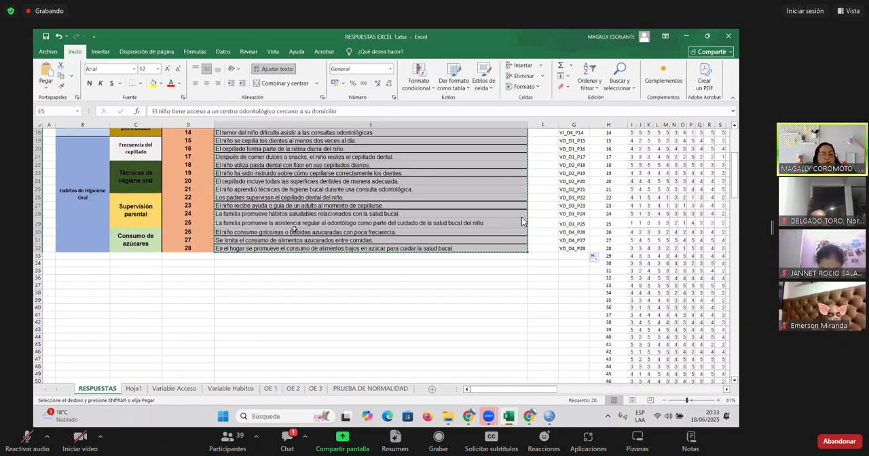
scroll(523, 221, up, 6)
key(Escape)
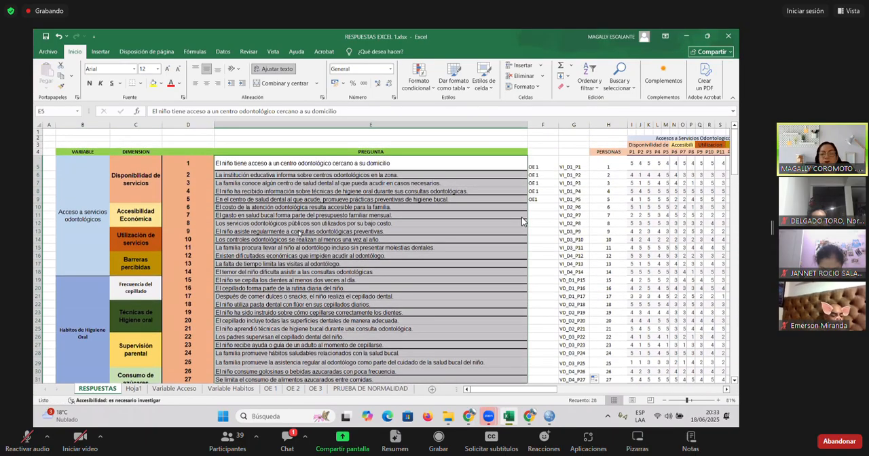
drag(523, 389, 601, 387)
scroll(592, 296, down, 1)
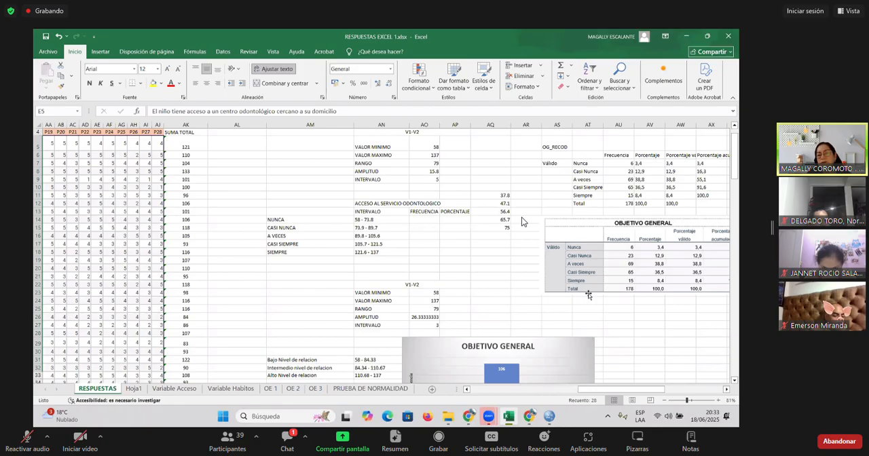
key(alt+Tab)
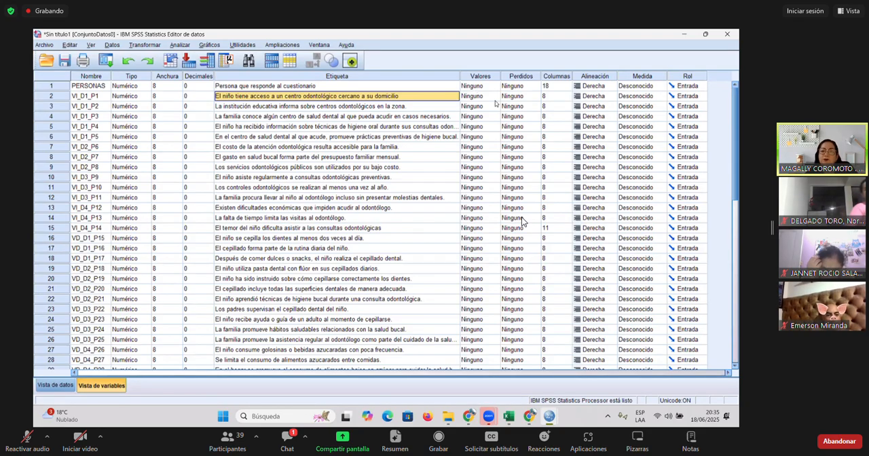
- Open the value labels of VI_D1_P1 and add value 1 with the label "Nunca"
click(493, 97)
click(495, 97)
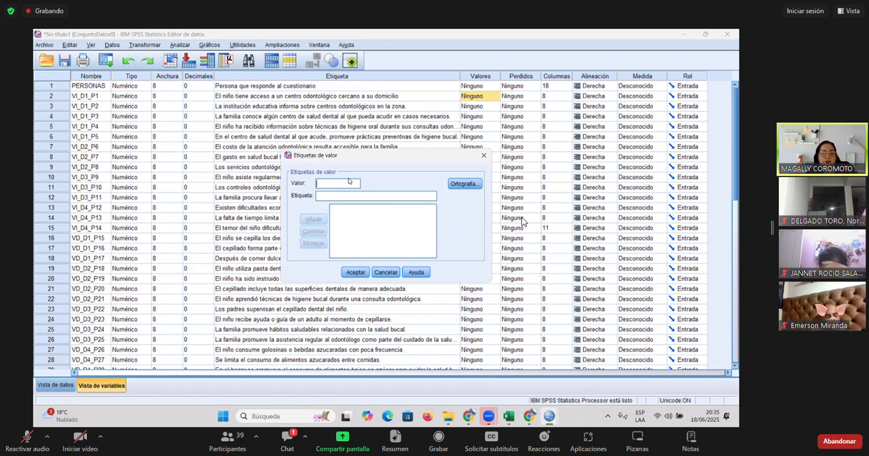
text(1)
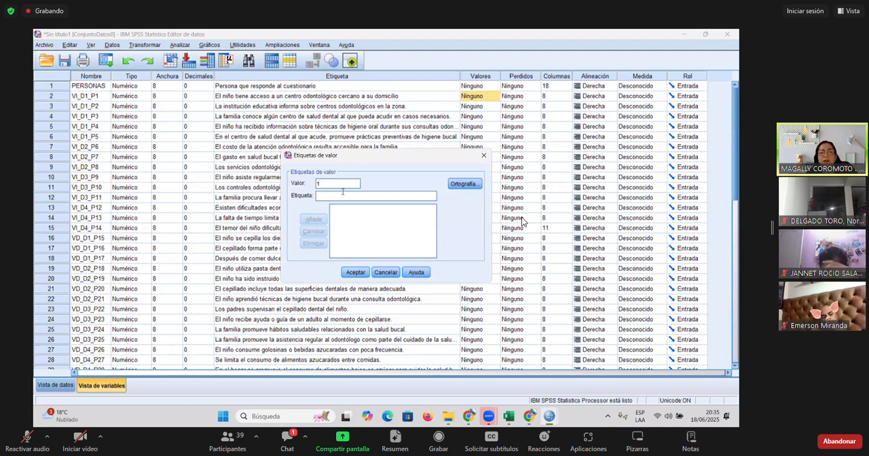
key(alt+Tab)
key(alt+Tab)
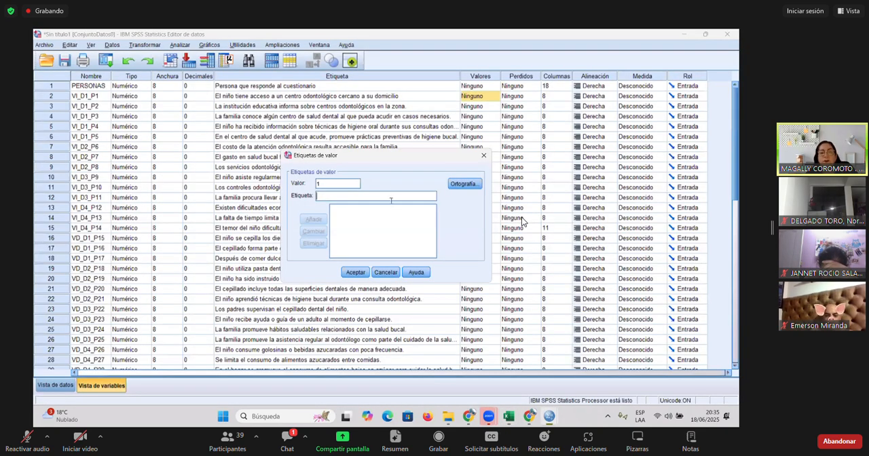
text(Nu)
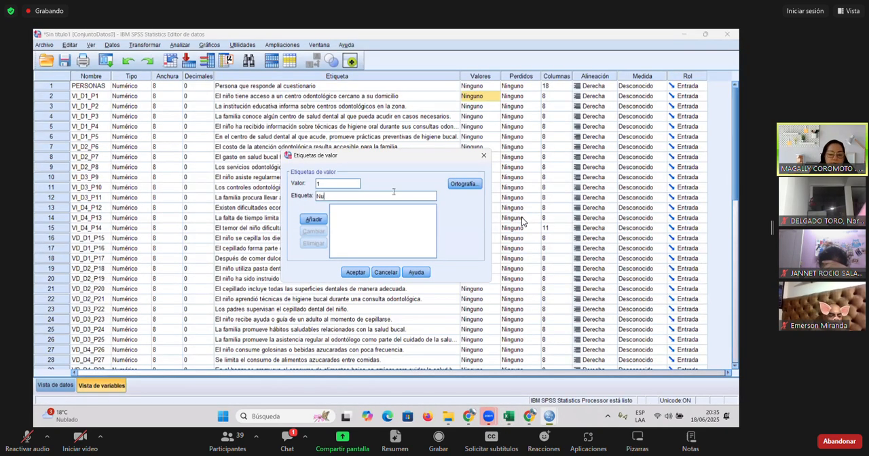
text(nc)
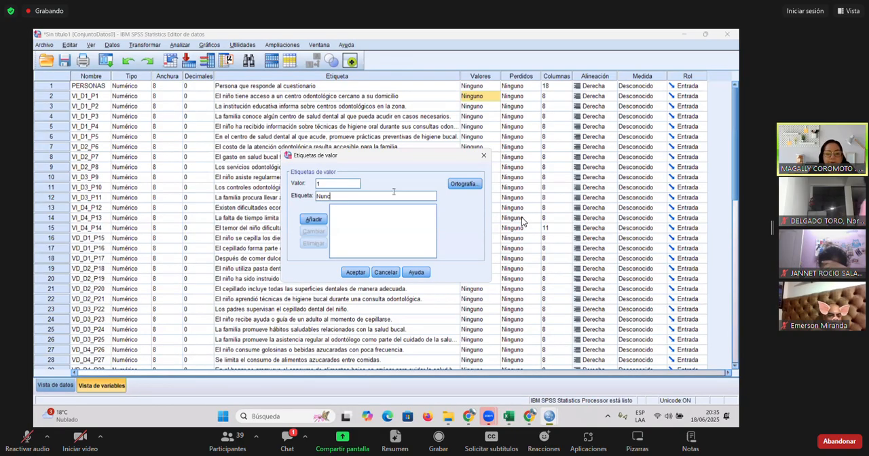
text(a)
key(alt+a)
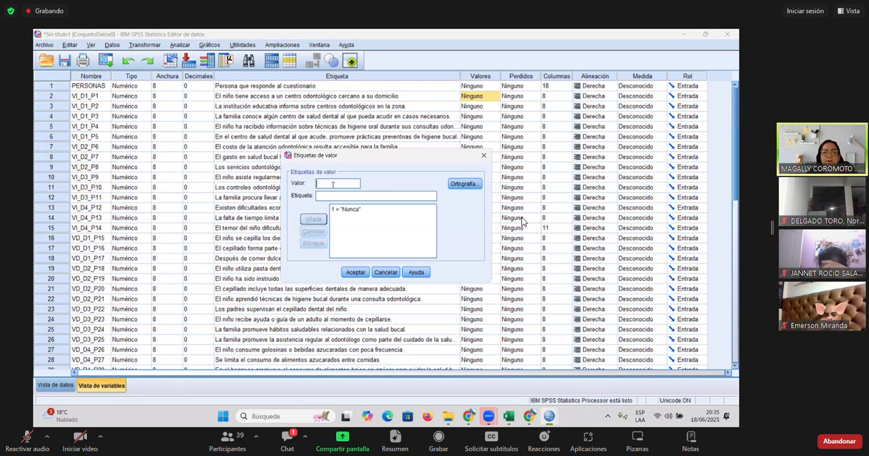
- Consult the response scale in Excel and add value 2 with the label "casi nunca" for VI_D1_P1
key(alt+Tab)
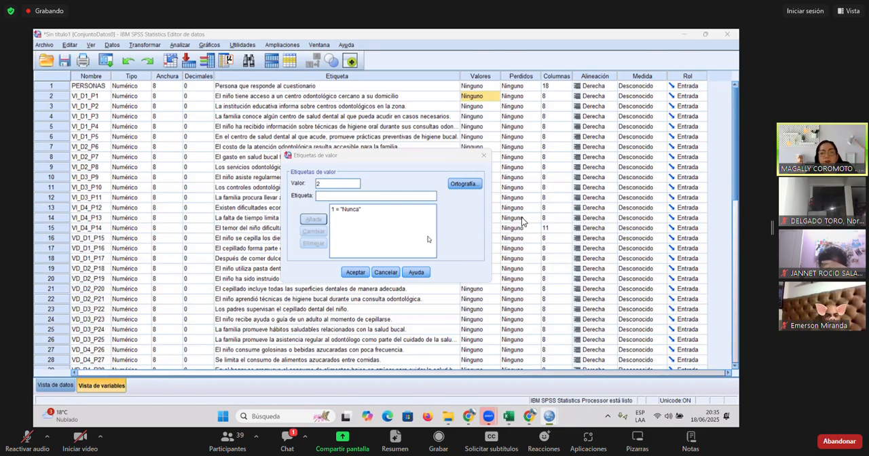
double_click(587, 257)
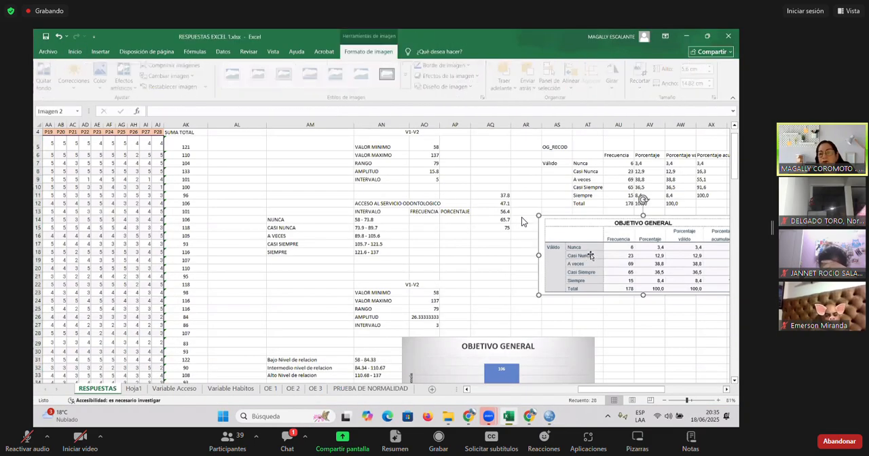
key(alt+Tab)
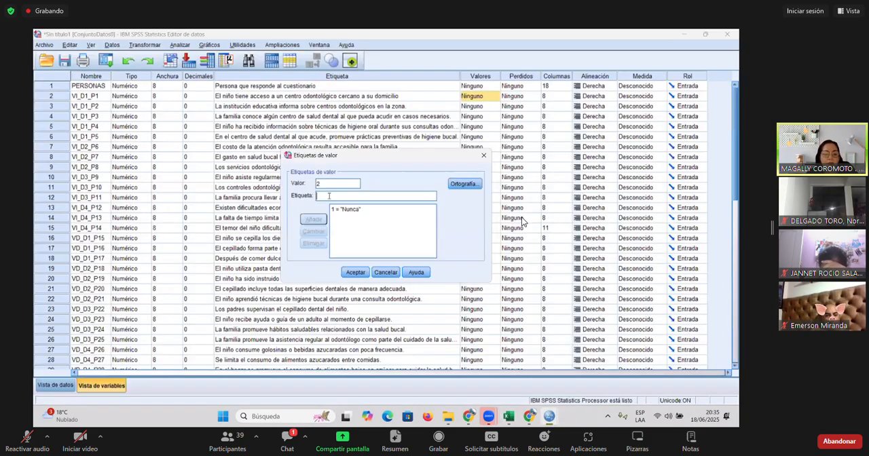
text(caa)
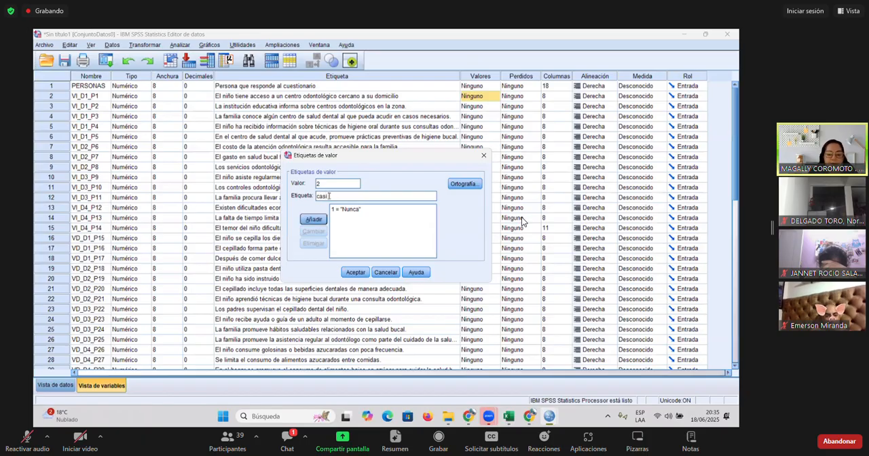
text(nunca)
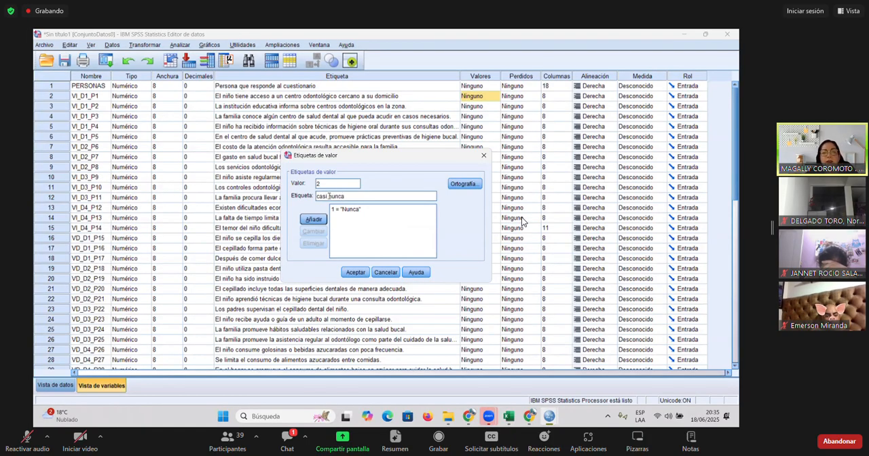
click(314, 219)
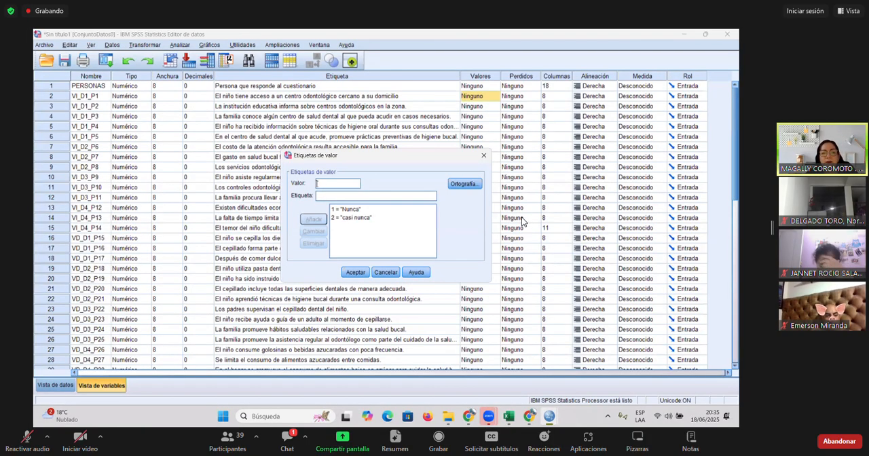
- Add value 3 with the label "A veces" to the value labels of VI_D1_P1, consulting the scale in Excel
text(3)
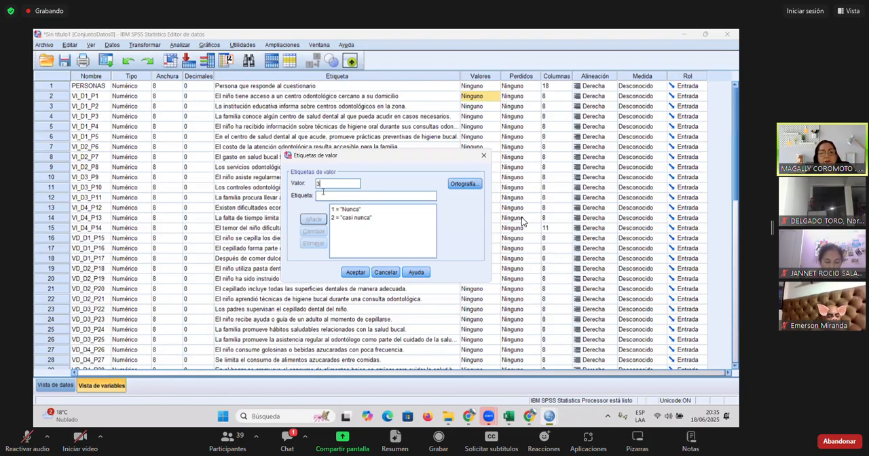
key(alt+Tab)
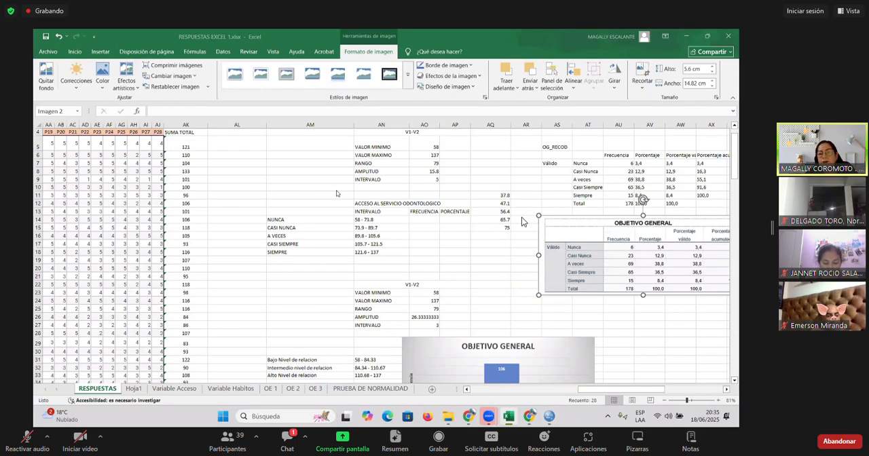
key(alt+Tab)
text(A veces)
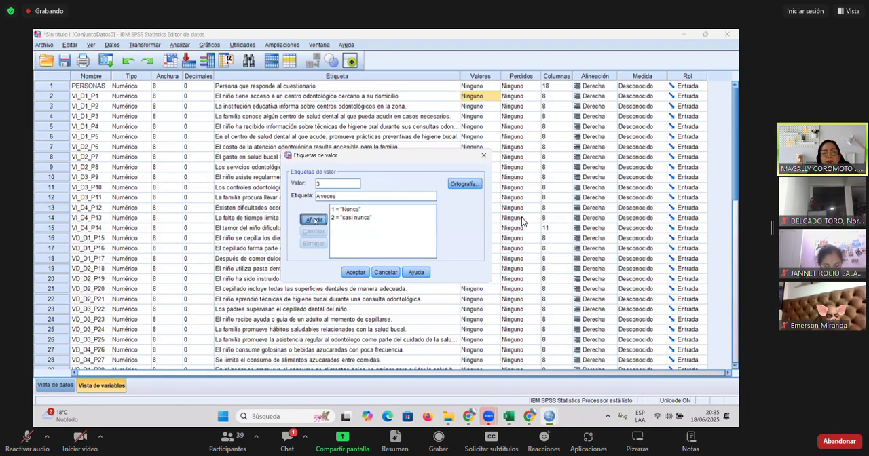
key(Return)
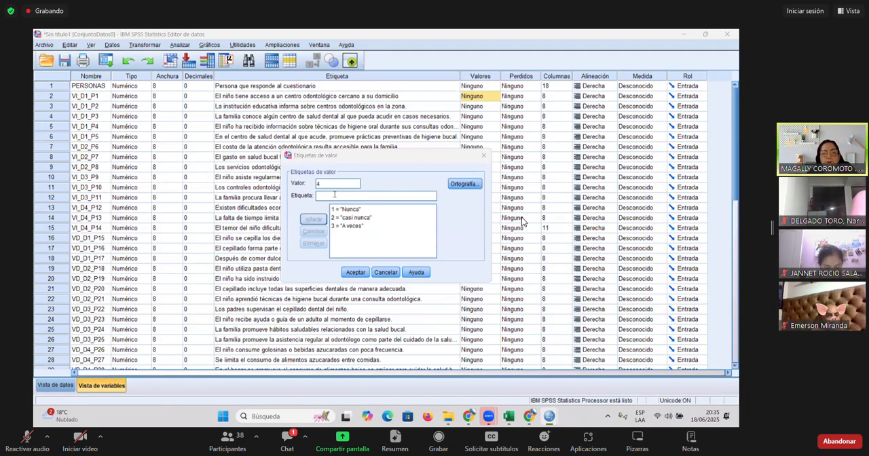
- Add value 4 with the label "Casi siempre" to the value labels of VI_D1_P1, consulting the scale in Excel
key(alt+Tab)
key(alt+Tab)
text(4)
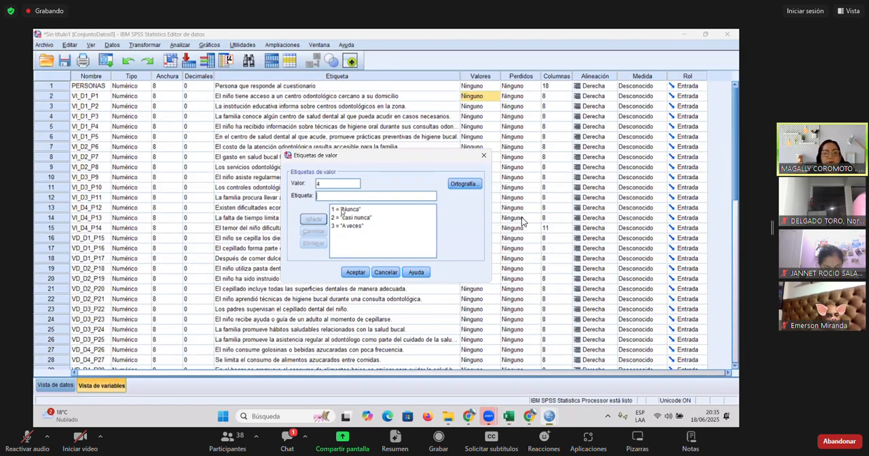
text(Casi siempre)
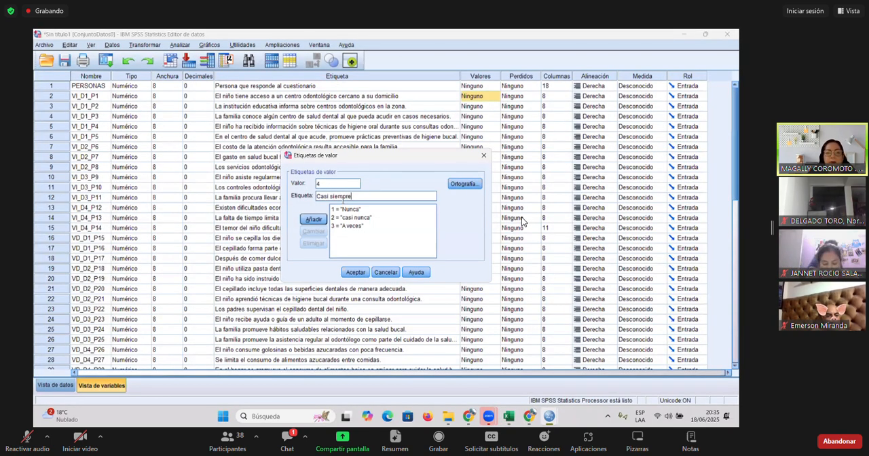
click(313, 219)
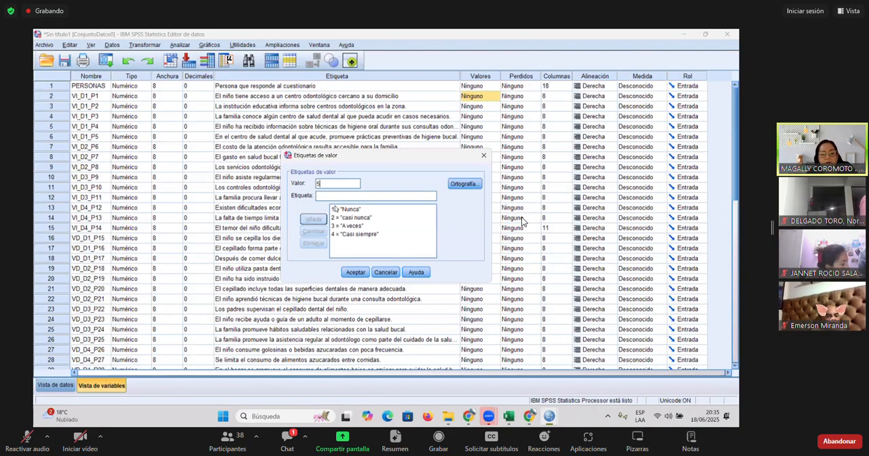
- Add value 5 with the label "Siempre" for VI_D1_P1 and accept its value labels
text(Sie)
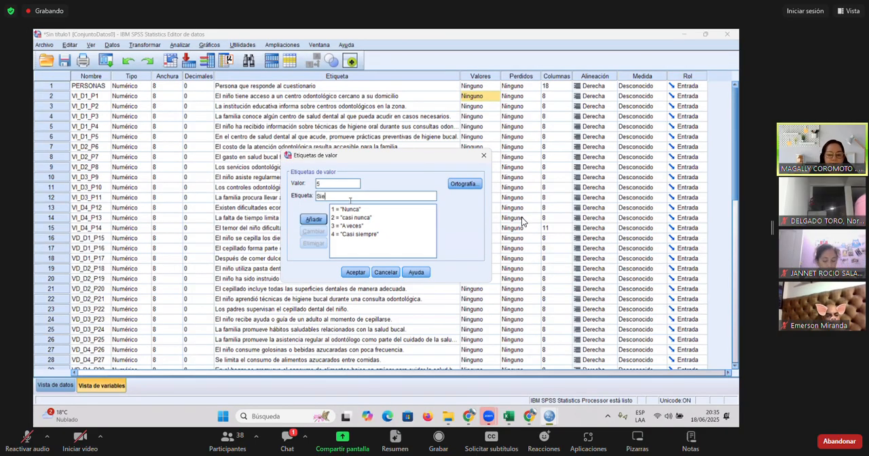
text(mpre)
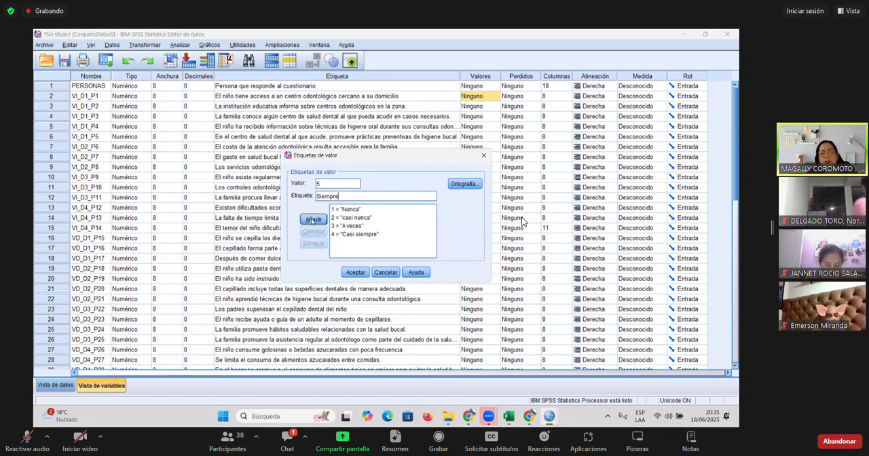
click(313, 220)
click(357, 272)
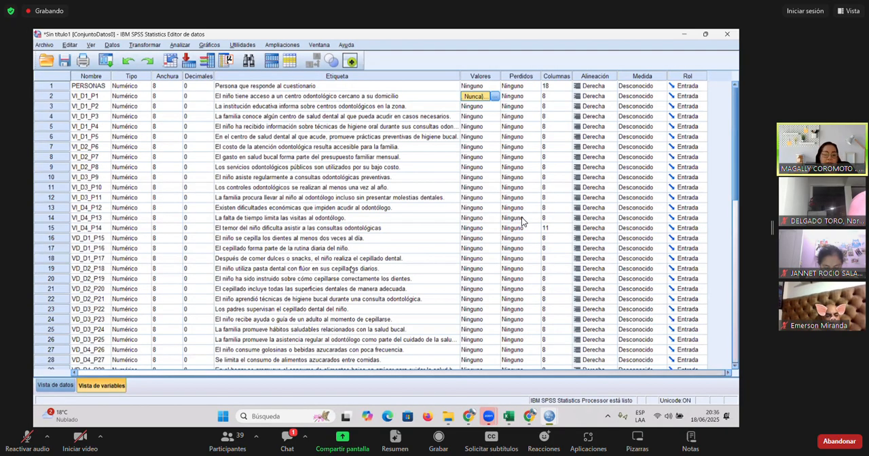
- Copy the value labels of VI_D1_P1 to all the remaining question variables, through VD_D4_P28
key(shift+Down)
key(shift+Down)
key(shift+Down)
key(shift+Down)
key(shift+Down)
key(shift+Down)
key(shift+Down)
key(shift+Down)
key(shift+Down)
key(shift+Down)
key(shift+Down)
key(shift+Down)
key(shift+Down)
key(shift+Down)
key(shift+Down)
key(shift+Down)
key(shift+Down)
key(shift+Down)
key(shift+Down)
key(shift+Down)
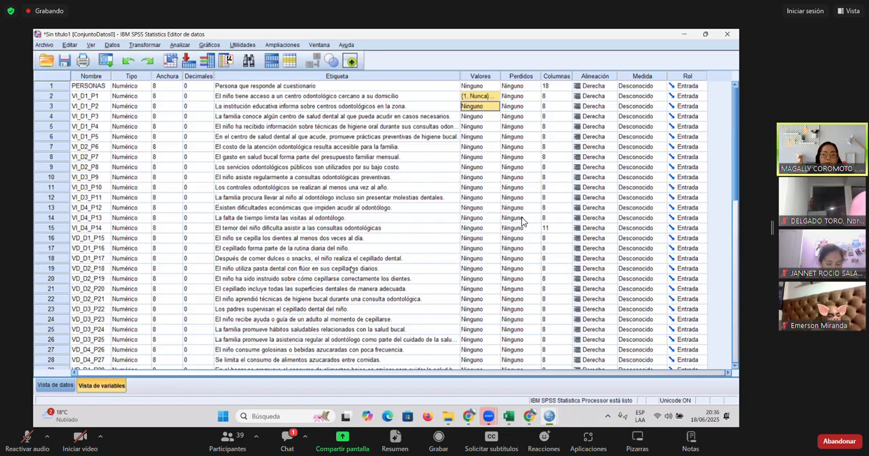
key(shift+Down)
key(shift+Down)
key(shift+Down)
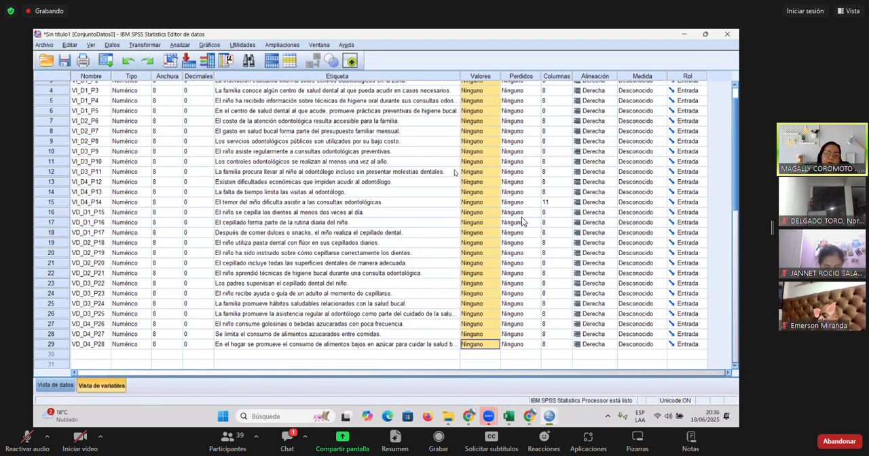
scroll(450, 160, down, 4)
scroll(450, 159, up, 4)
scroll(449, 159, up, 1)
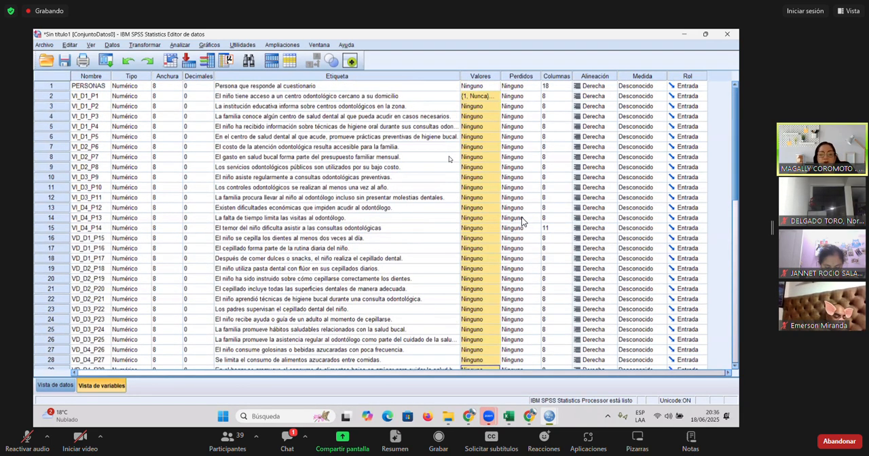
key(ctrl+v)
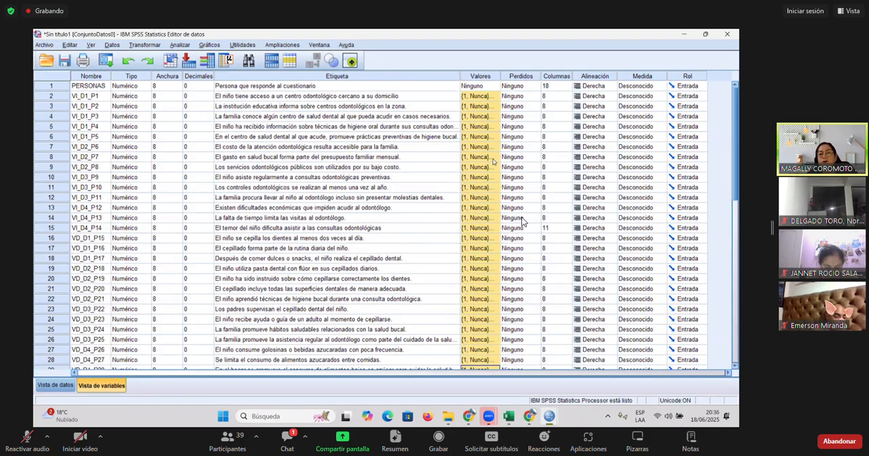
- Check the value labels pasted into VI_D2_P7 and look over the rest of the variable list
click(483, 156)
click(495, 157)
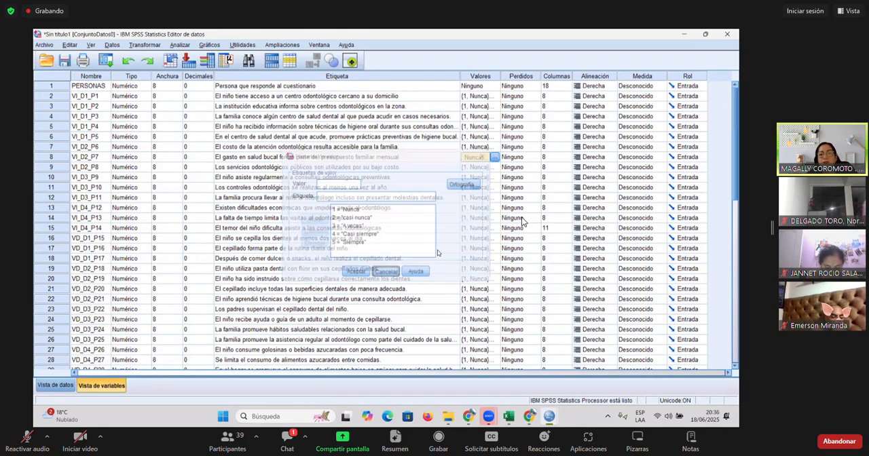
scroll(490, 238, down, 4)
scroll(489, 238, up, 4)
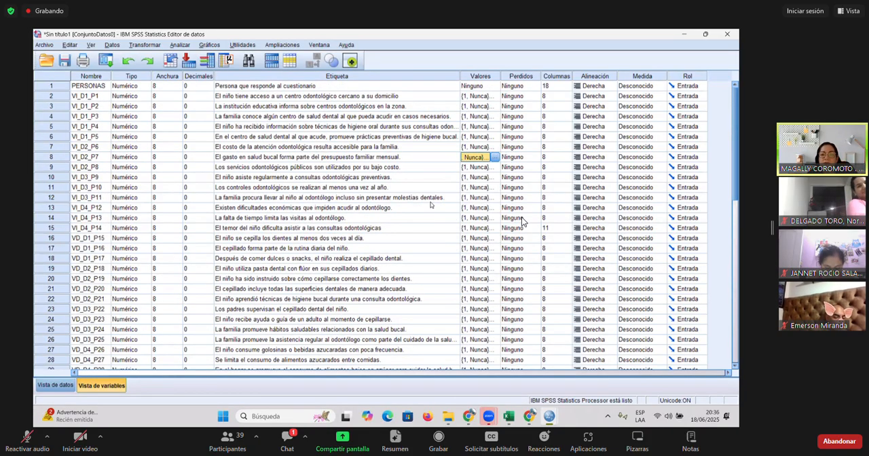
click(430, 201)
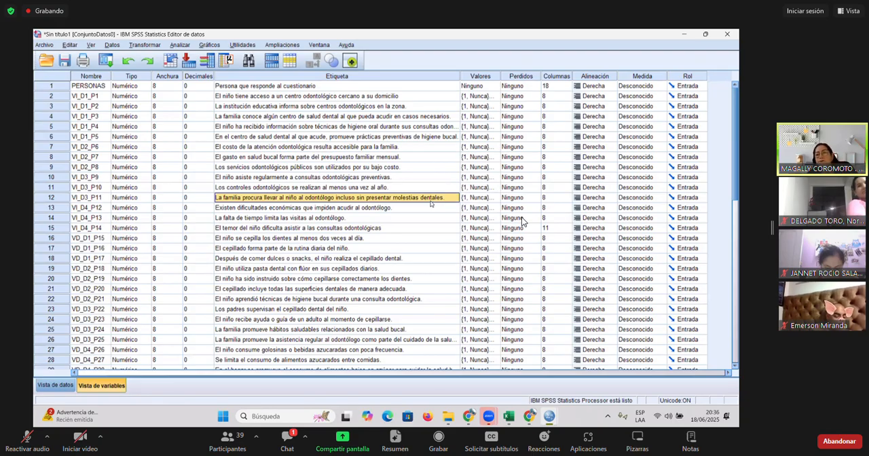
click(27, 440)
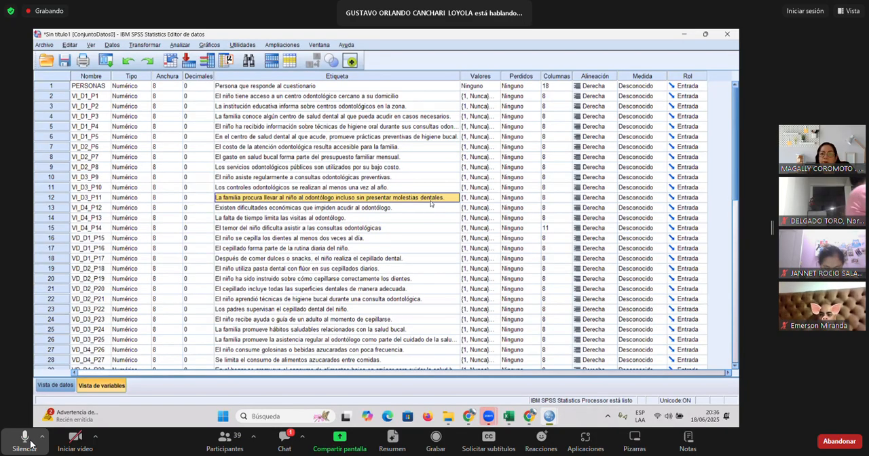
click(28, 440)
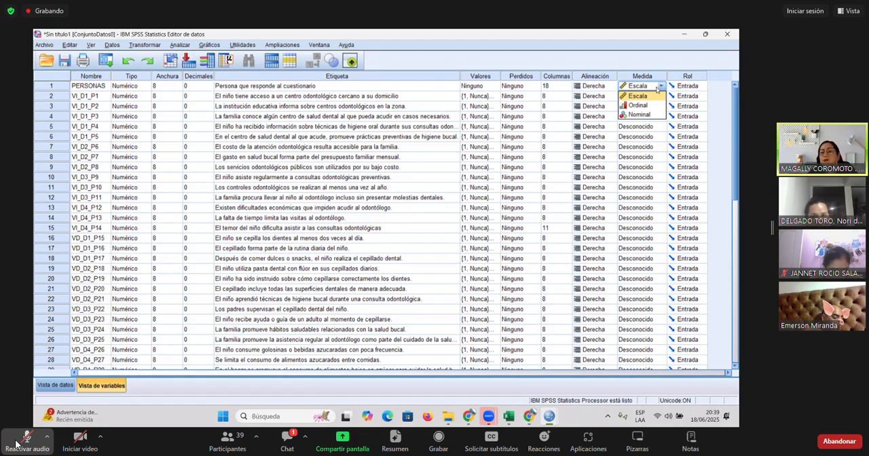
- Set the measurement level of PERSONAS to Nominal and that of VI_D1_P1 to Ordinal
click(643, 115)
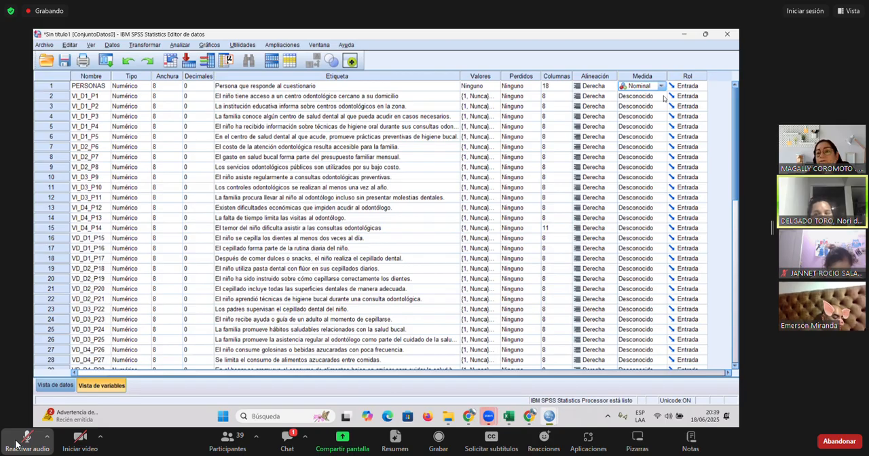
click(663, 98)
click(649, 115)
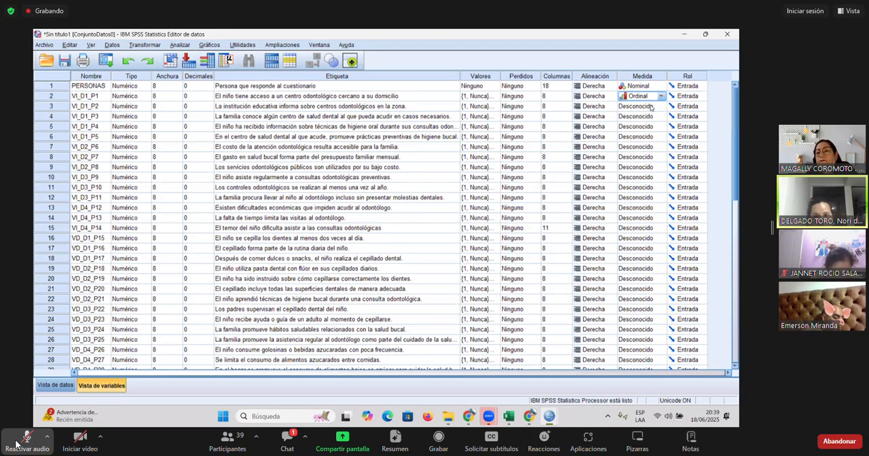
click(662, 99)
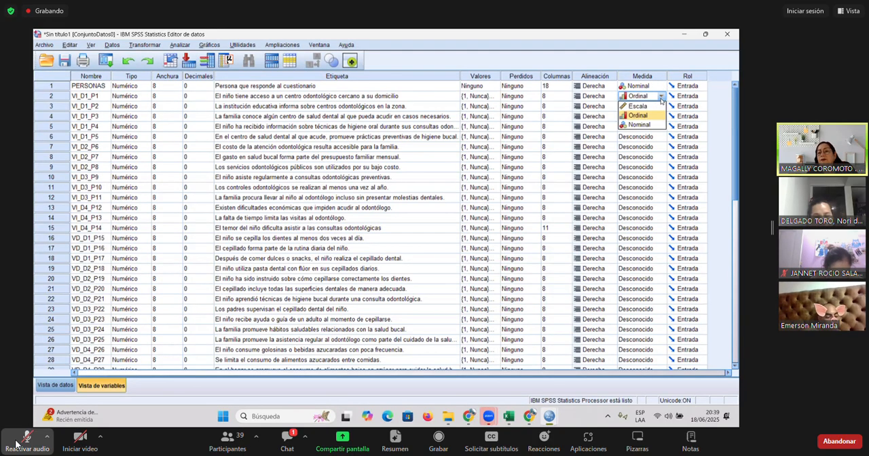
click(663, 100)
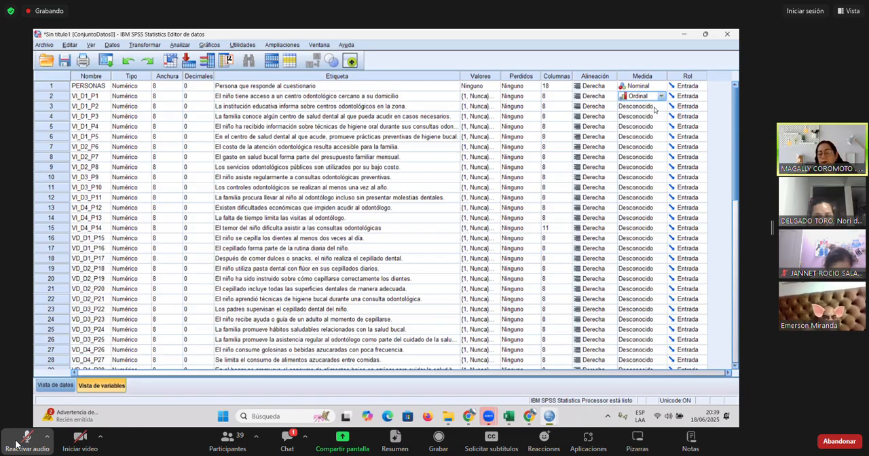
click(655, 108)
key(Up)
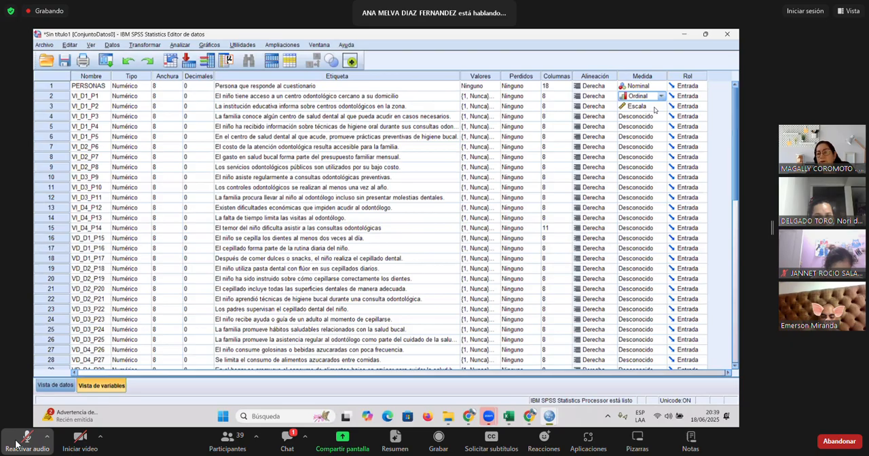
- Copy the Ordinal measurement level of VI_D1_P1 to all the remaining question variables, through VD_D4_P28
click(54, 385)
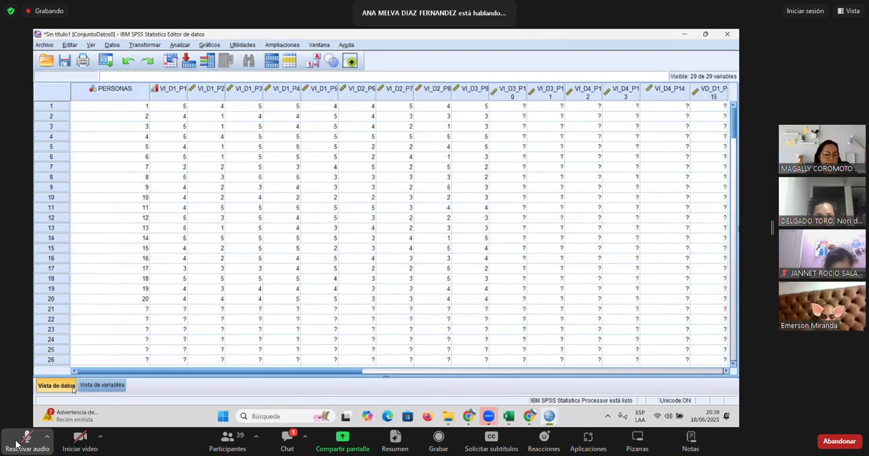
click(95, 385)
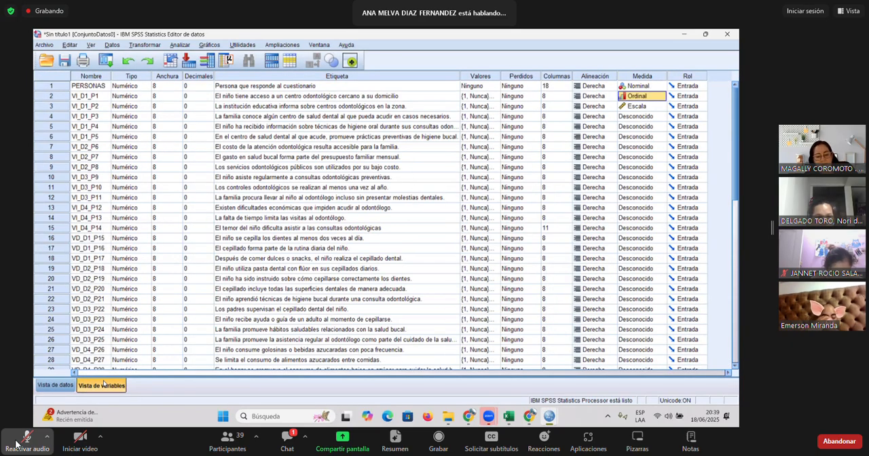
key(shift+Down)
key(shift+Down)
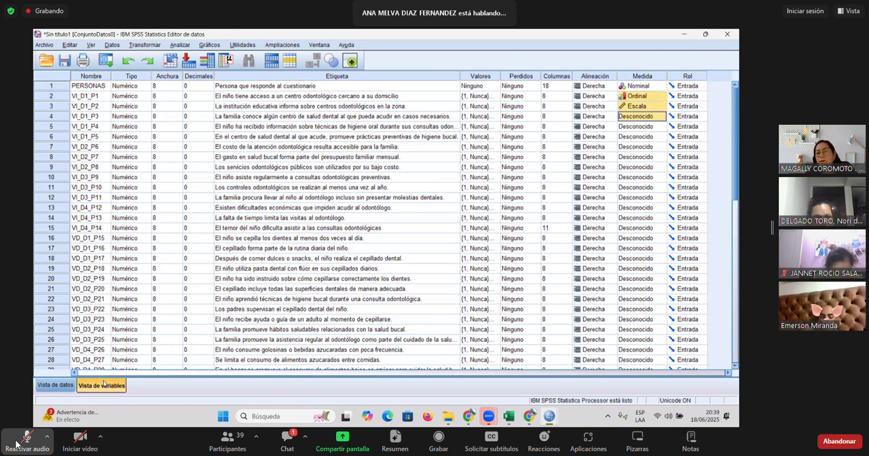
key(shift+Down)
key(shift+Down)
key(shift+Down)
key(shift+Down)
key(Up)
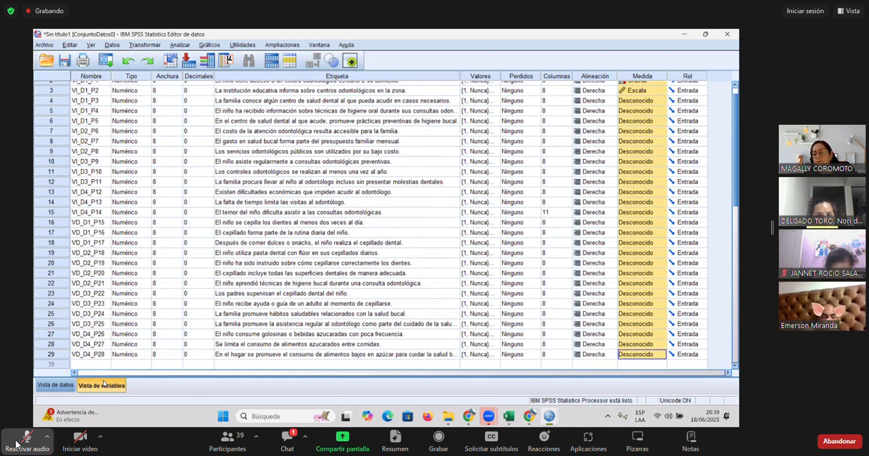
key(ctrl+v)
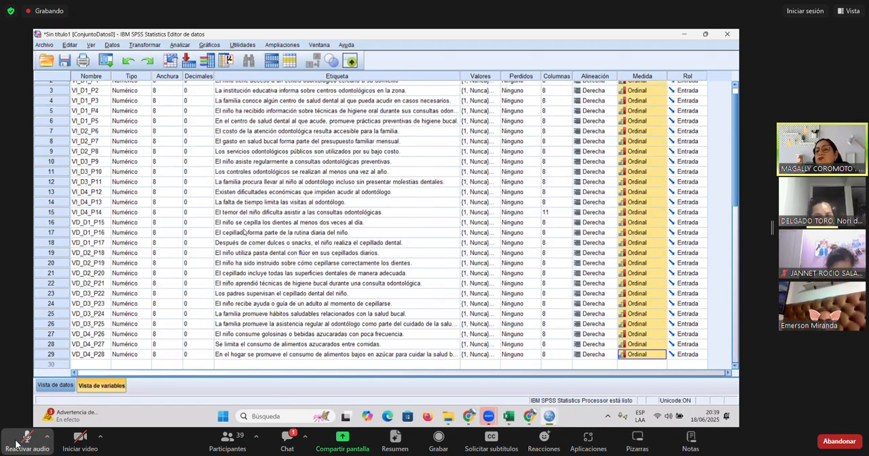
scroll(245, 235, up, 1)
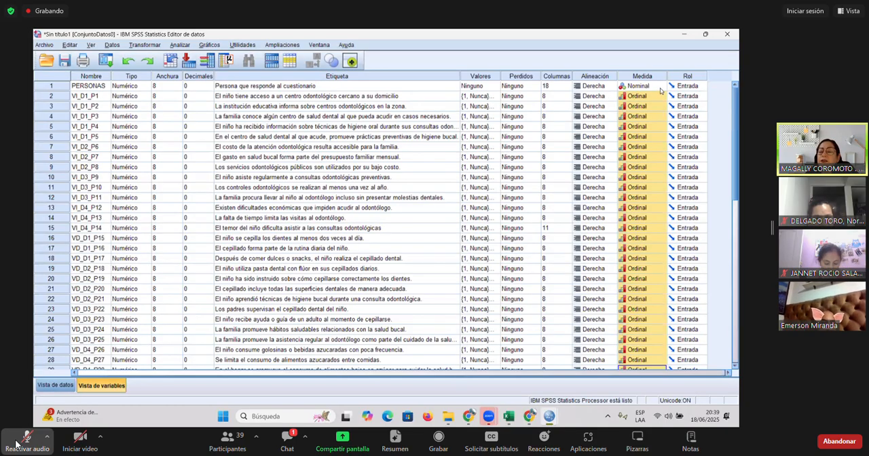
- Inspect the value labels of PERSONAS and close them without adding any
click(491, 86)
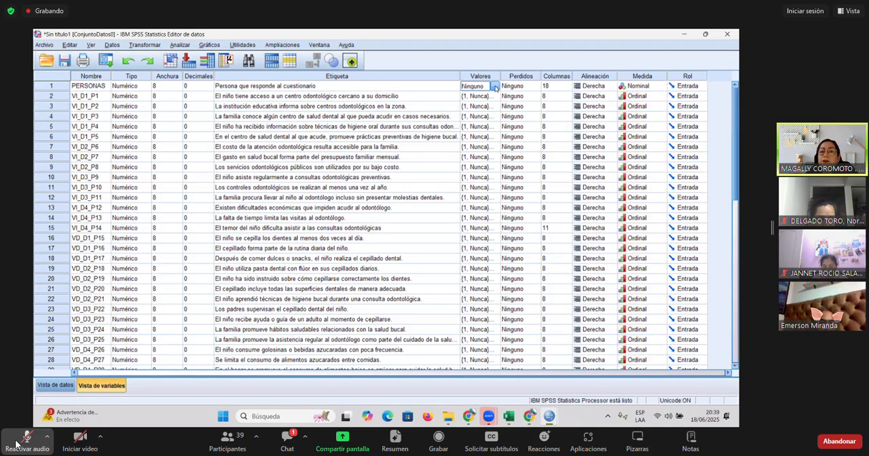
click(496, 86)
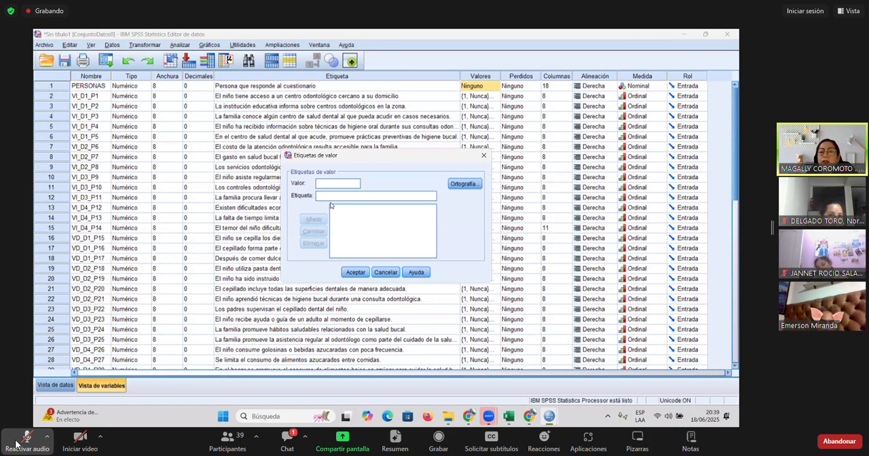
click(385, 272)
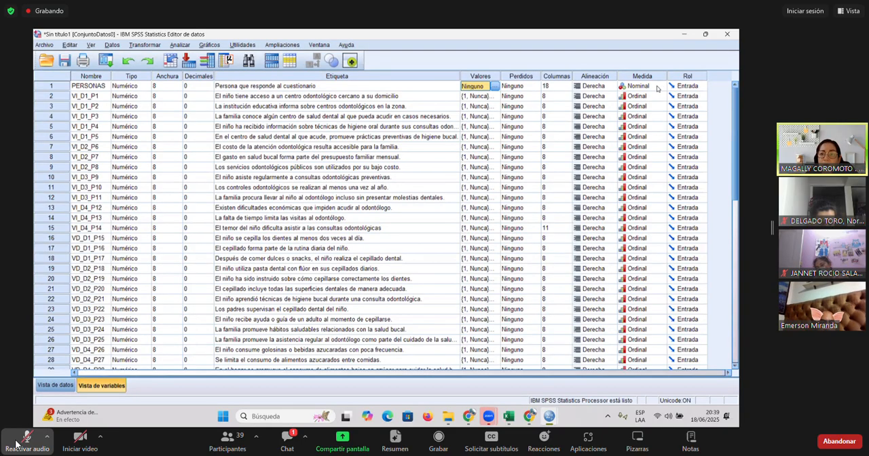
- Review the measurement levels and column widths of all variables down to VD_D4_P28
click(645, 79)
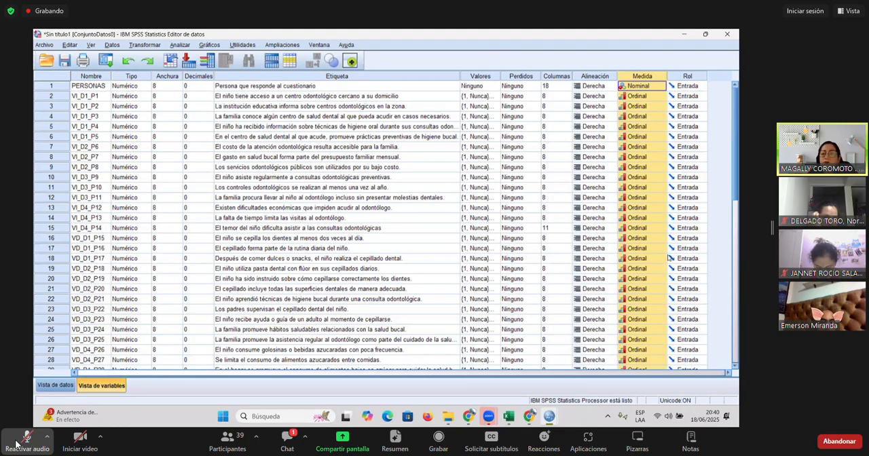
scroll(670, 257, down, 3)
scroll(670, 259, up, 3)
scroll(574, 346, down, 2)
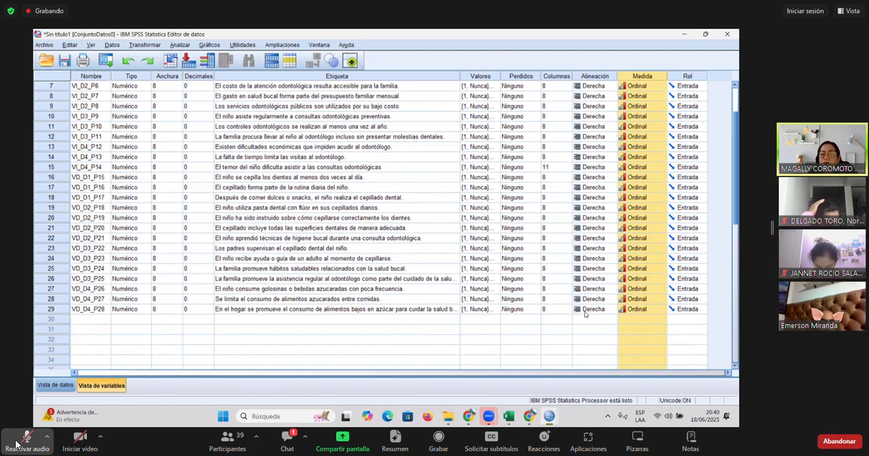
click(556, 330)
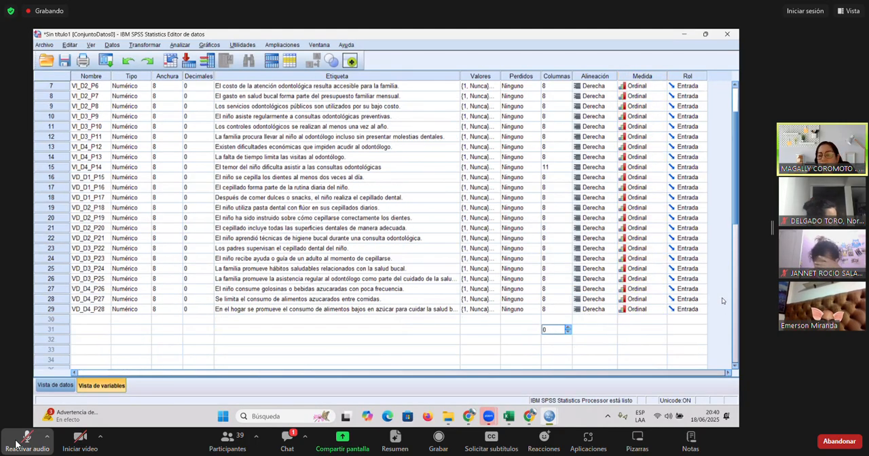
click(561, 309)
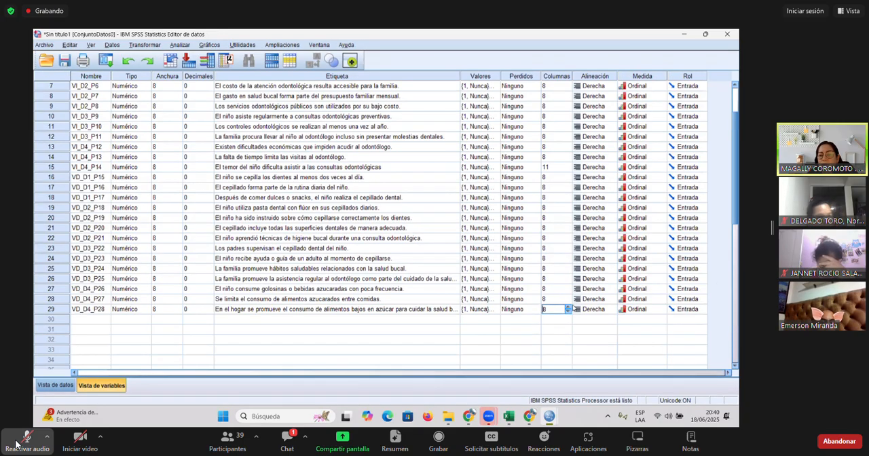
scroll(730, 235, up, 1)
scroll(730, 235, up, 1)
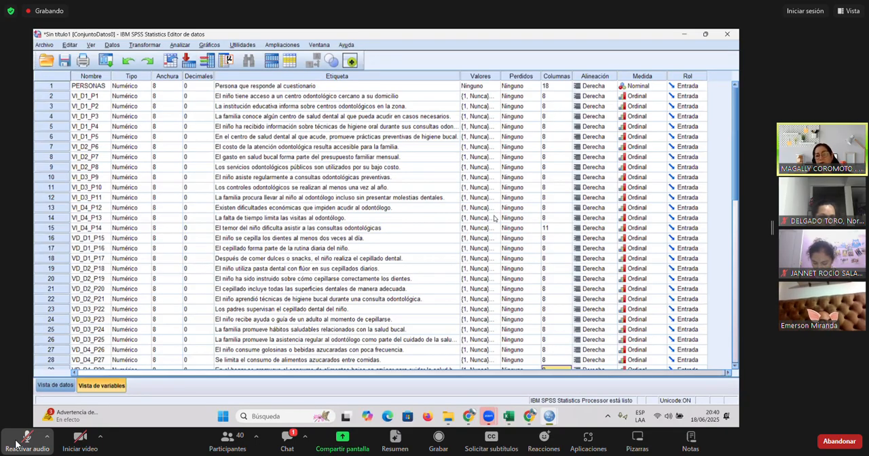
- Compare the response data with the variable definitions, ending on the data view
click(61, 386)
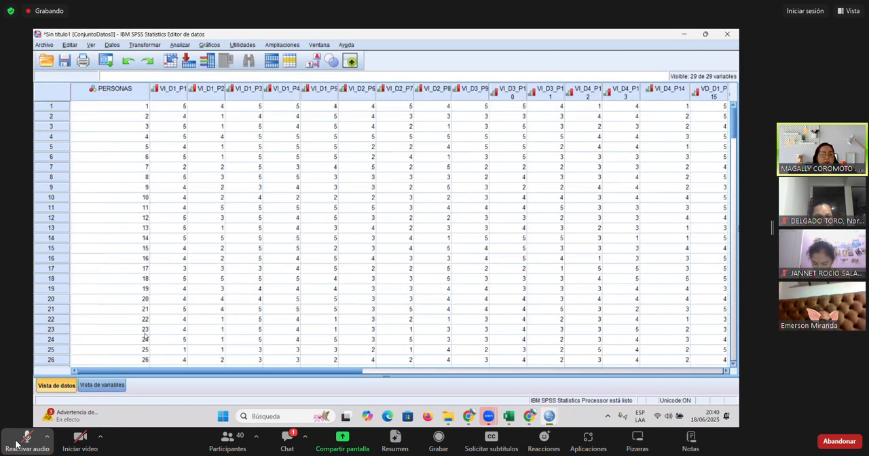
click(99, 387)
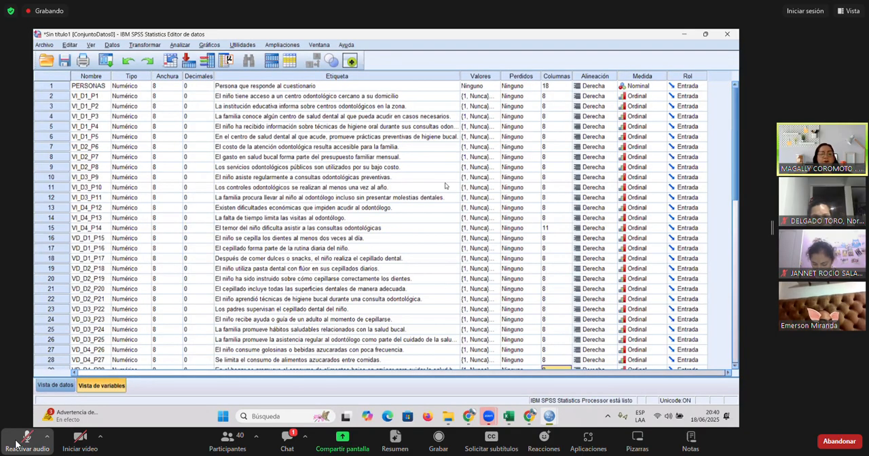
click(64, 385)
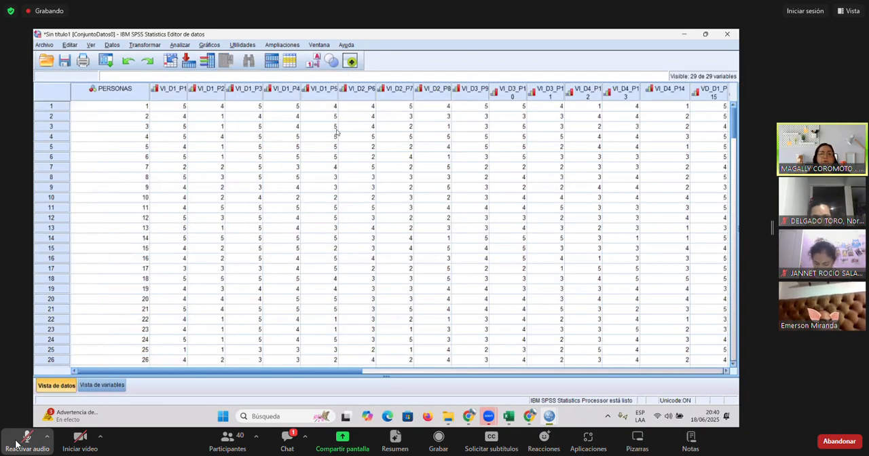